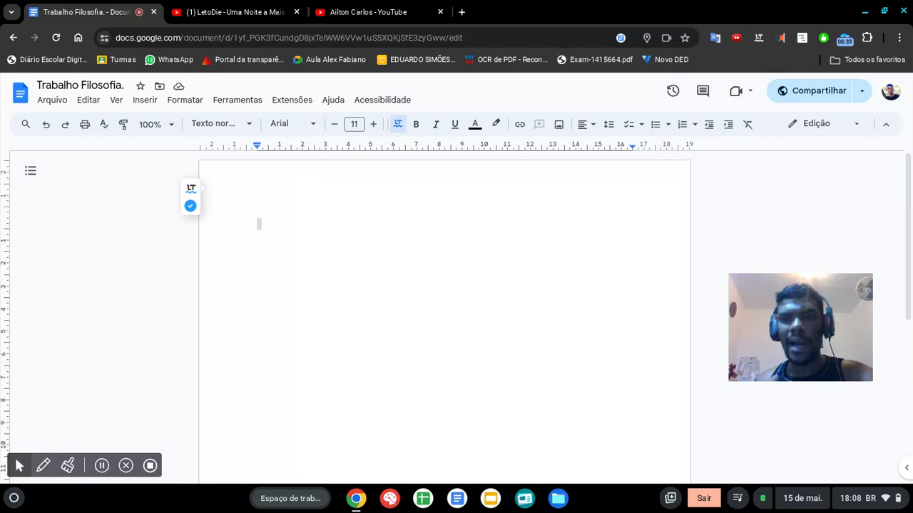
Step: Write the sample text "processo de digitação" in the empty document and clear it again
left_click(443, 265)
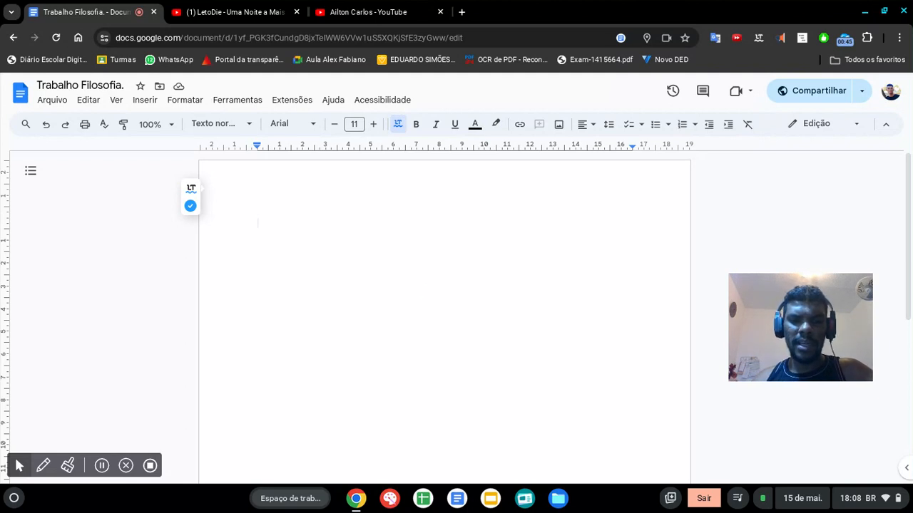
type("pro")
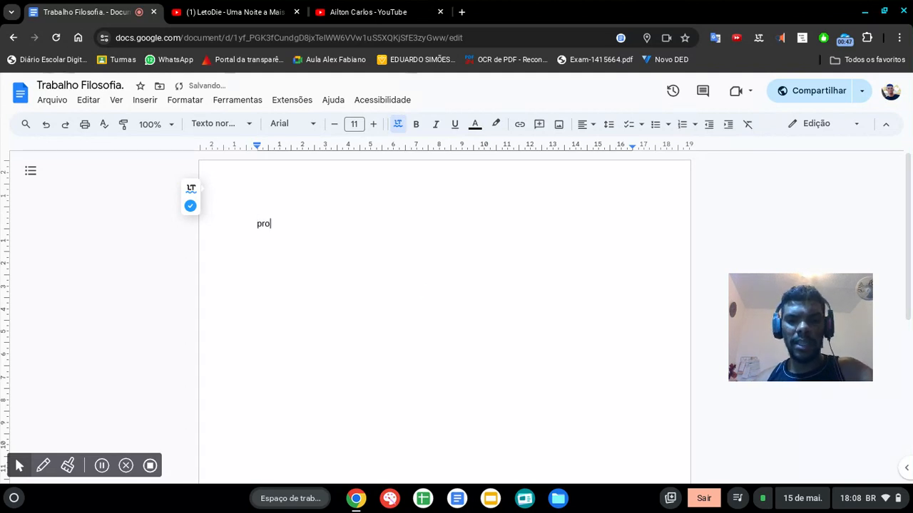
type("cesso de")
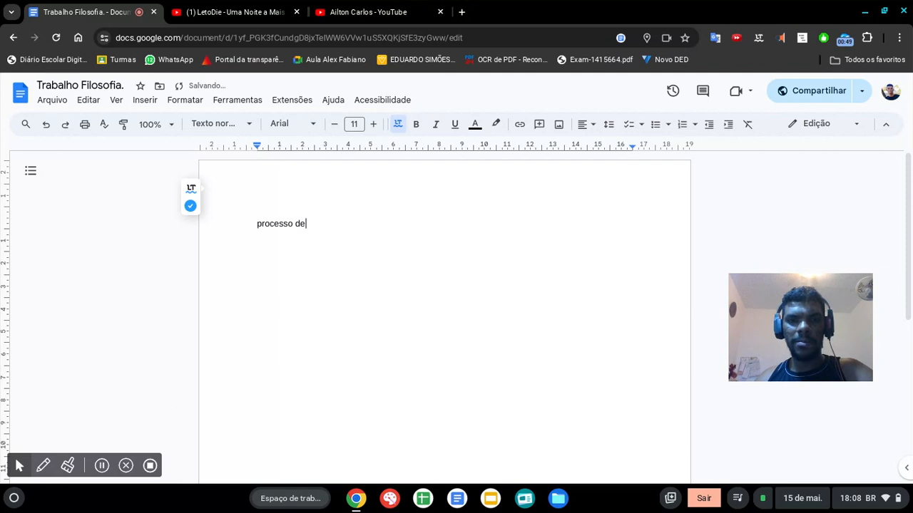
type(" digitação")
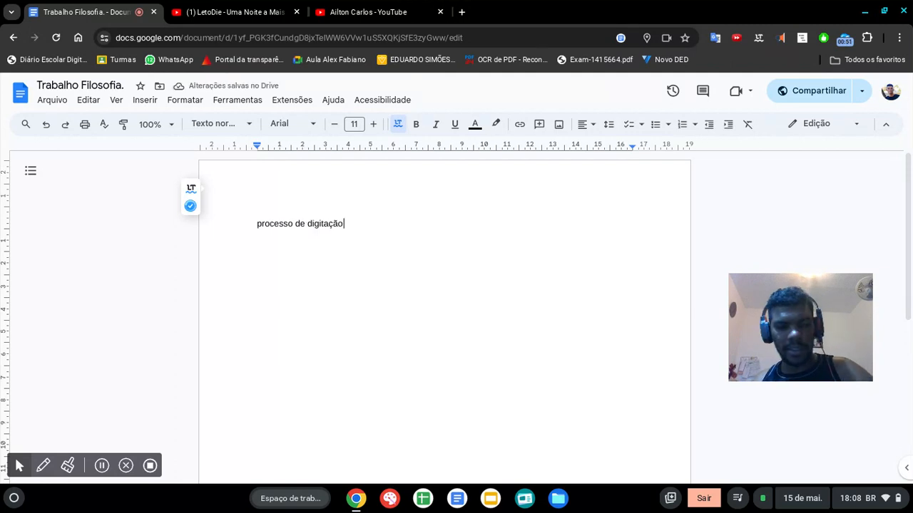
key("ctrl+a")
key("BackSpace")
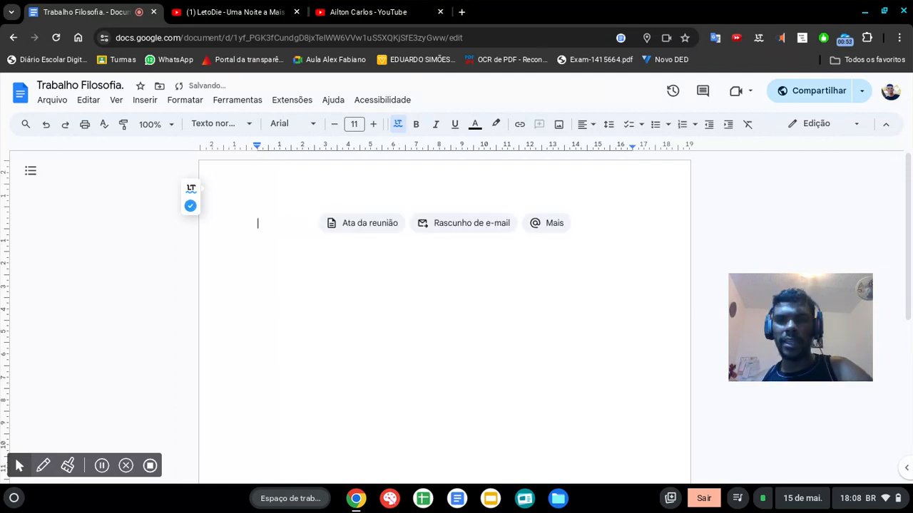
Step: Paste the copied philosophy text into the empty document without its source formatting
key("ctrl+v")
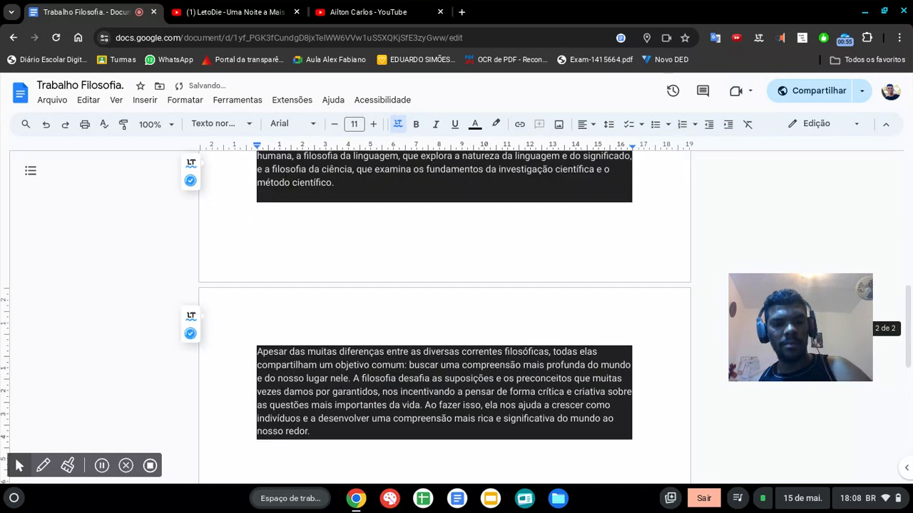
key("ctrl+z")
key("ctrl+shift+v")
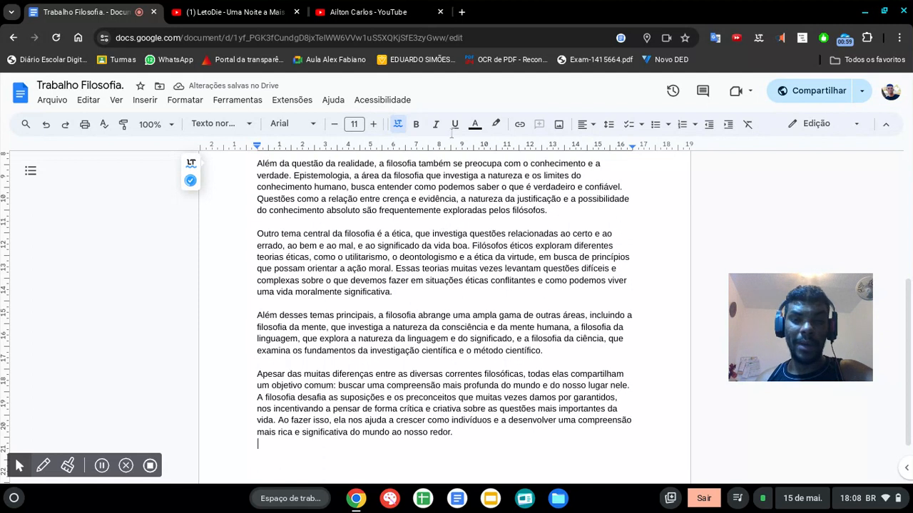
scroll(492, 238, "up", 3)
scroll(491, 239, "up", 2)
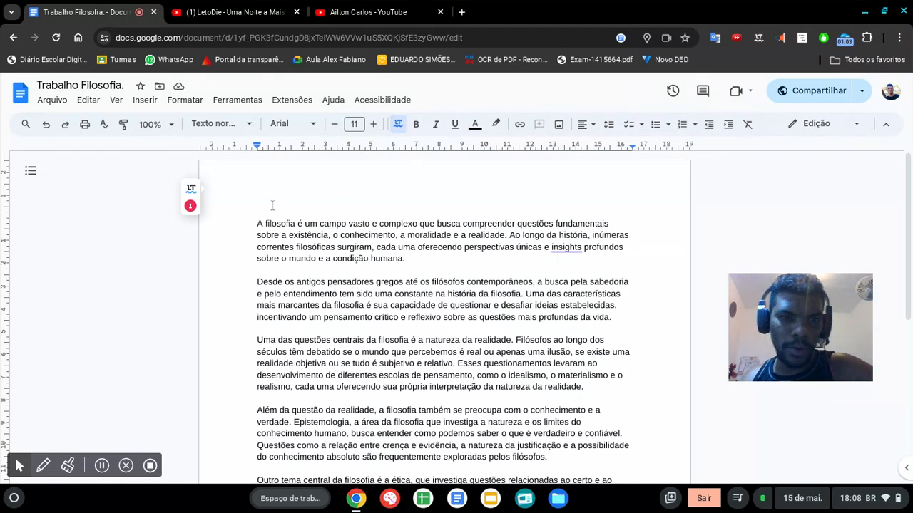
Step: Insert four blank lines above the first paragraph, "A filosofia é um campo vasto"
left_click(248, 227)
double_click(331, 265)
left_click(327, 268)
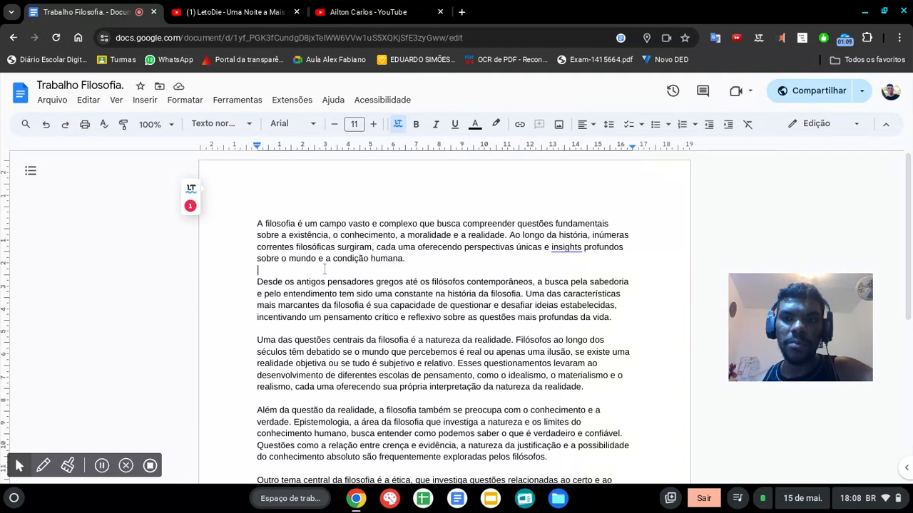
left_click(258, 204)
key("Return")
key("Return")
key("Return")
key("Return")
Step: Paste the copied text with its source formatting on the blank first line, and undo the paste
left_click(306, 204)
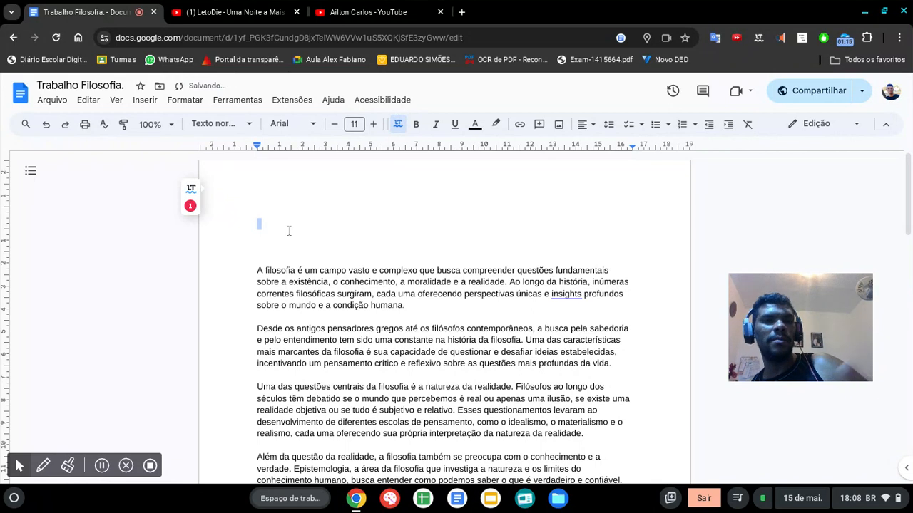
key("ctrl+v")
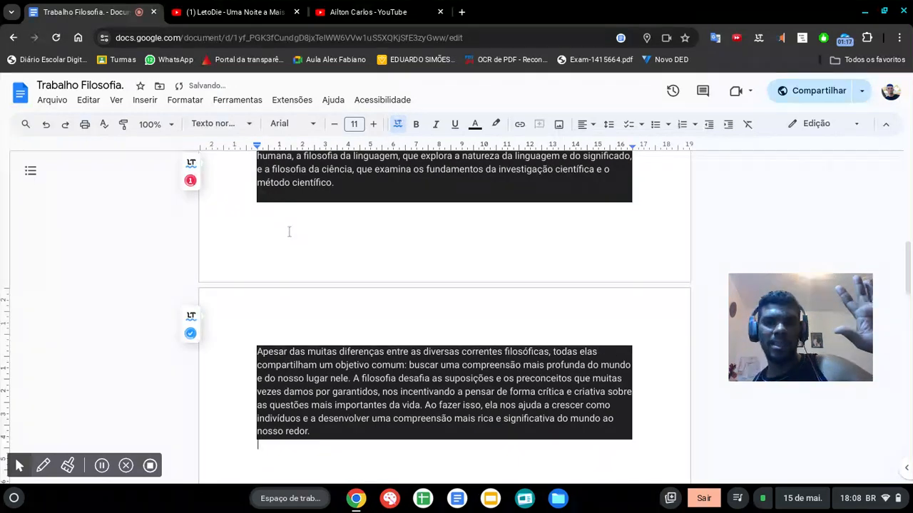
key("ctrl+z")
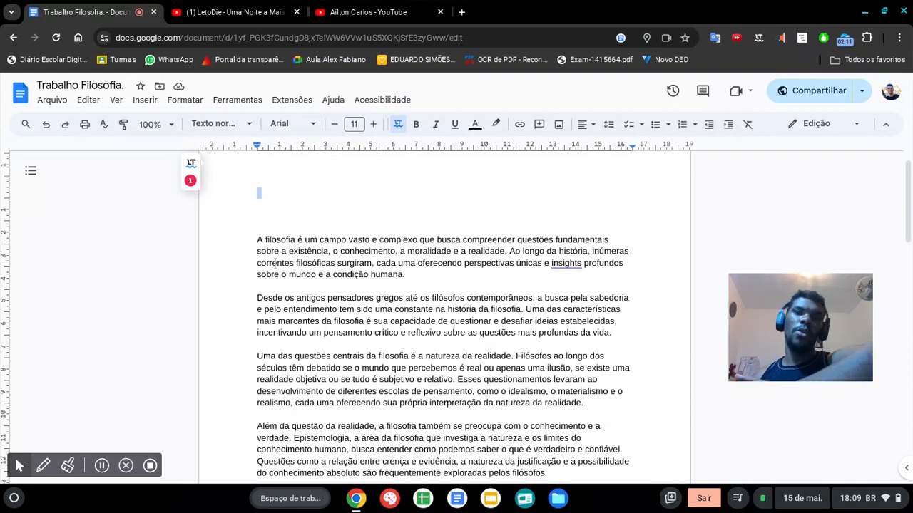
Step: Remove the blank lines that separate the first four paragraphs of the text
triple_click(374, 253)
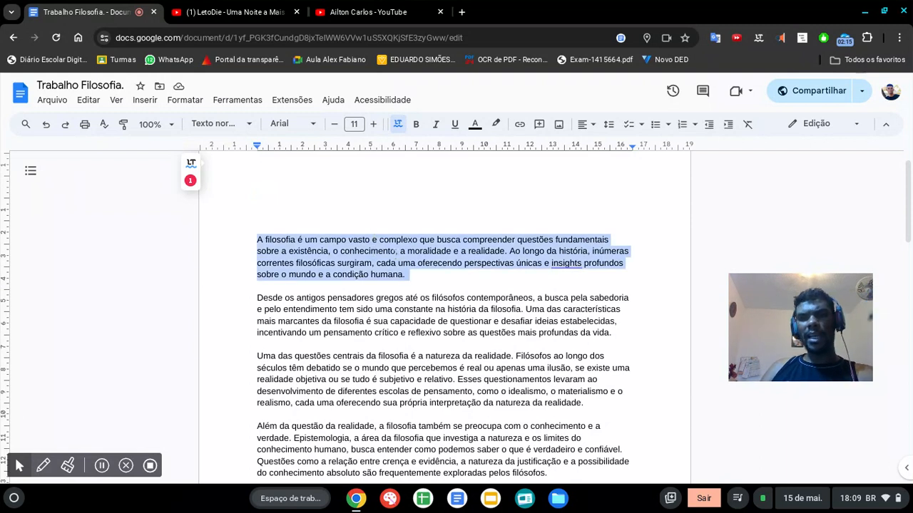
left_click(376, 298)
triple_click(367, 287)
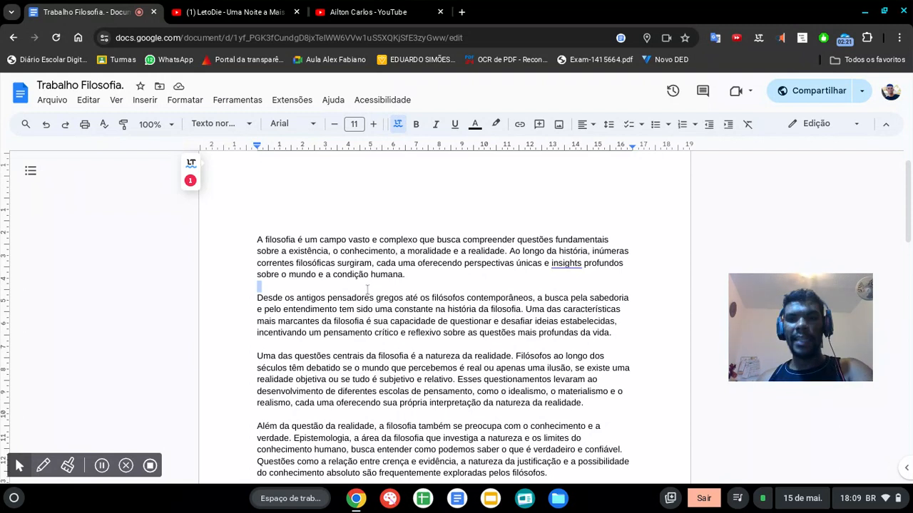
key("BackSpace")
left_click(258, 334)
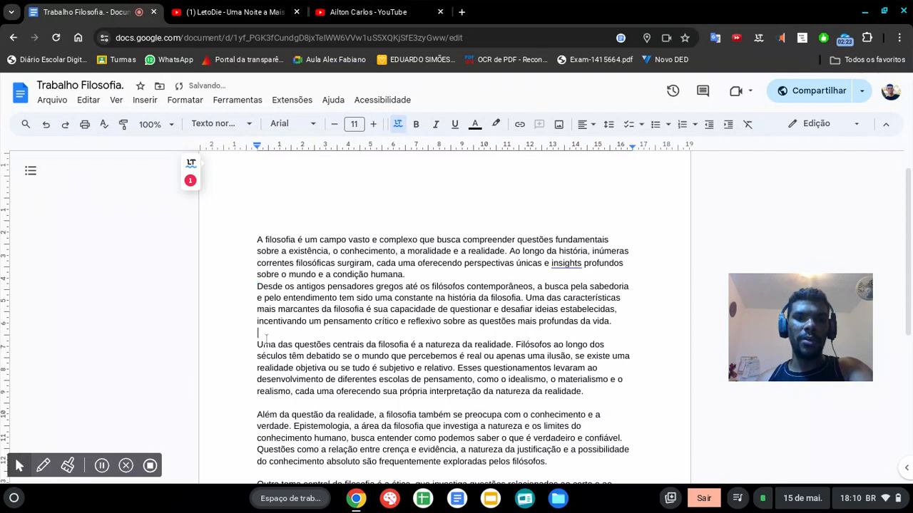
key("BackSpace")
left_click(283, 389)
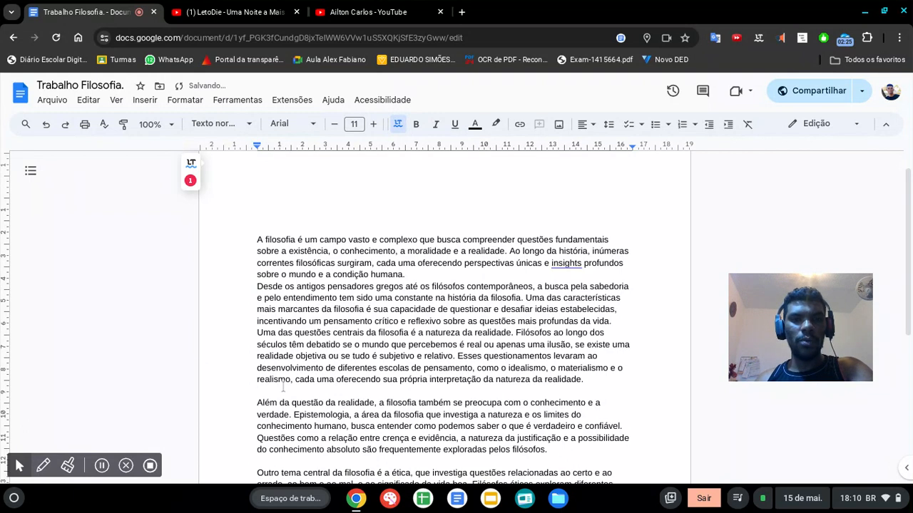
key("BackSpace")
left_click(242, 397)
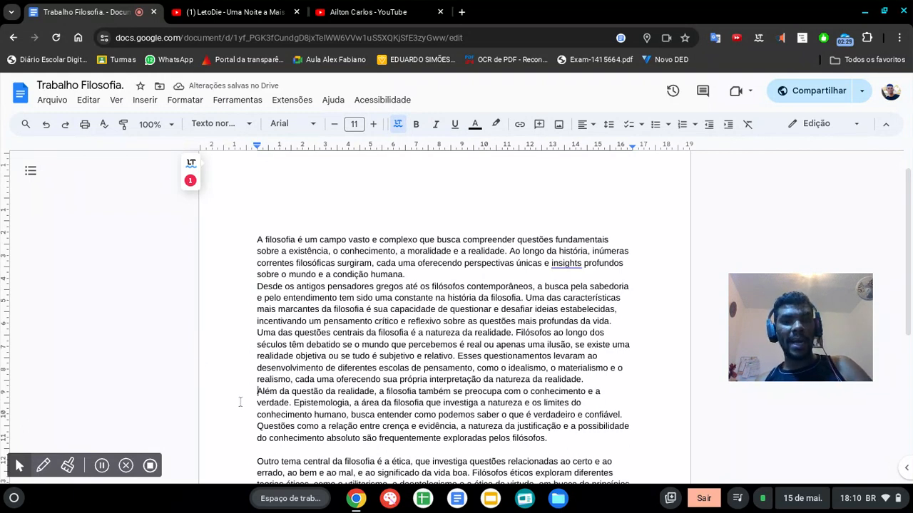
Step: Indent the first line of each of the first four paragraphs by one tab
key("Tab")
left_click(244, 294)
key("BackSpace")
left_click(244, 285)
key("Tab")
left_click(244, 239)
key("Tab")
left_click(243, 344)
key("Tab")
Step: Indent the first line of each of the last three paragraphs by one tab
scroll(250, 383, "down", 1)
left_click(248, 418)
key("Tab")
scroll(249, 419, "down", 3)
left_click(240, 372)
key("Tab")
scroll(242, 385, "down", 1)
left_click(250, 412)
key("Tab")
scroll(250, 412, "down", 2)
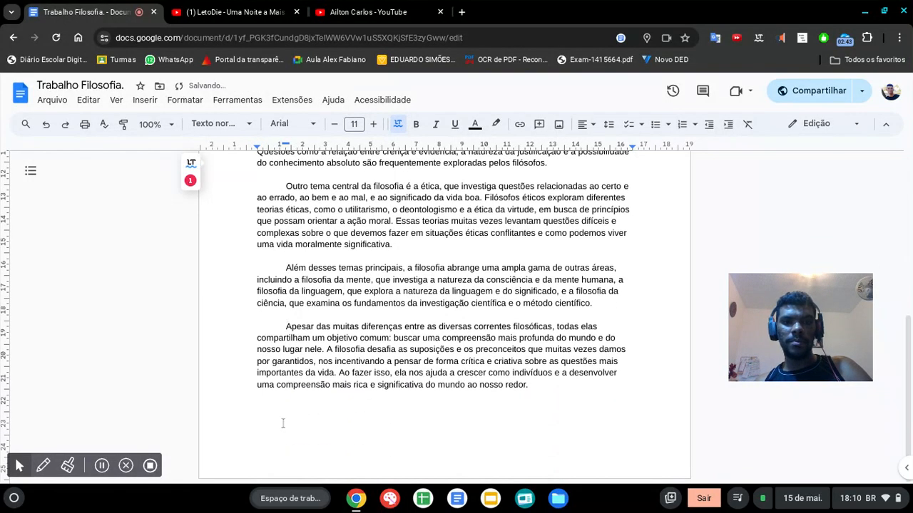
Step: Remove the remaining blank lines between the last four paragraphs, from "Além da questão da realidade" to "Apesar das muitas diferenças"
key("Up")
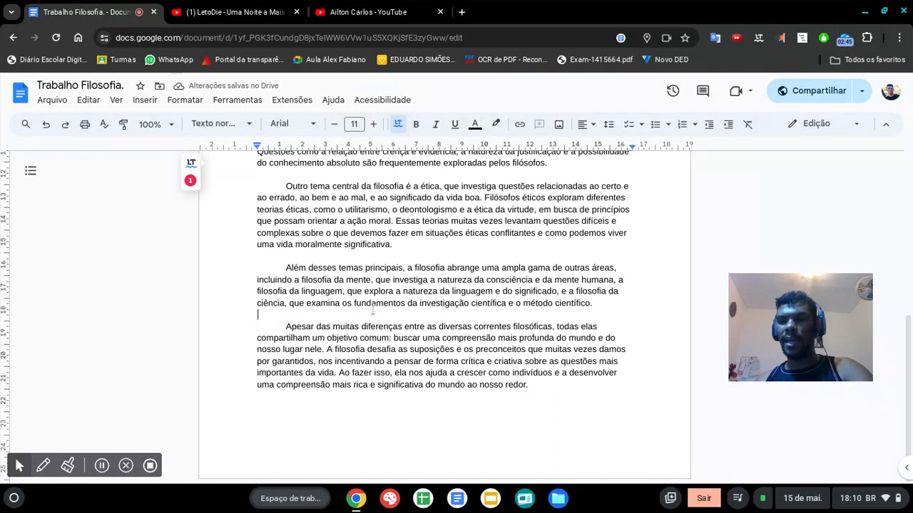
key("BackSpace")
left_click(365, 261)
key("BackSpace")
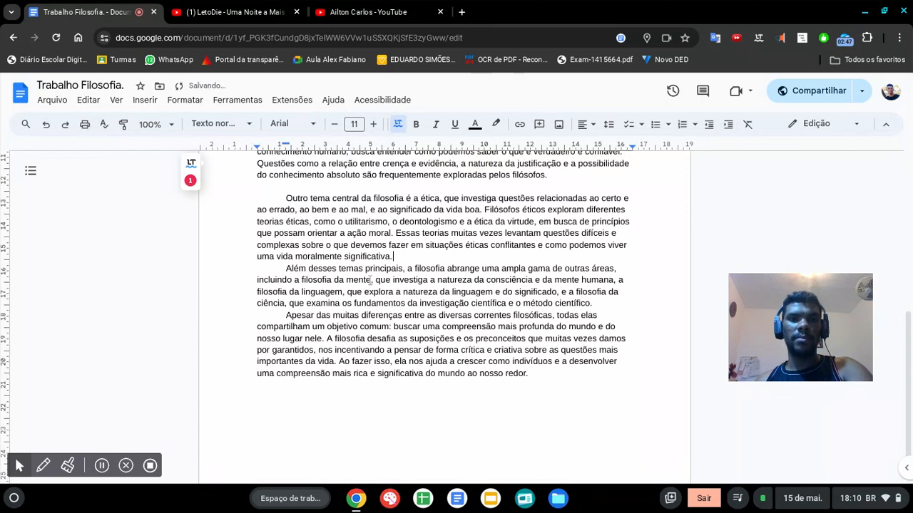
left_click(348, 187)
key("BackSpace")
scroll(353, 214, "up", 8)
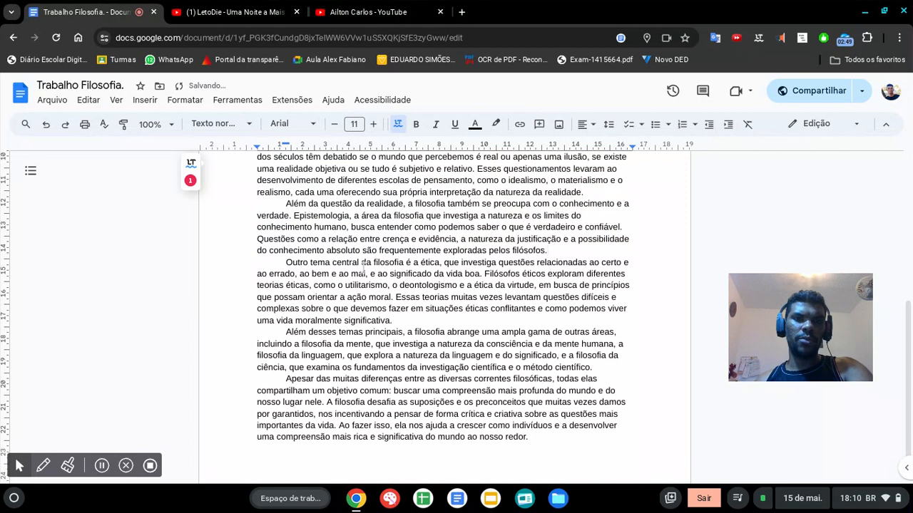
Step: Delete the extra blank lines above the first paragraph, leaving a single empty line for the title
double_click(363, 247)
left_click(361, 256)
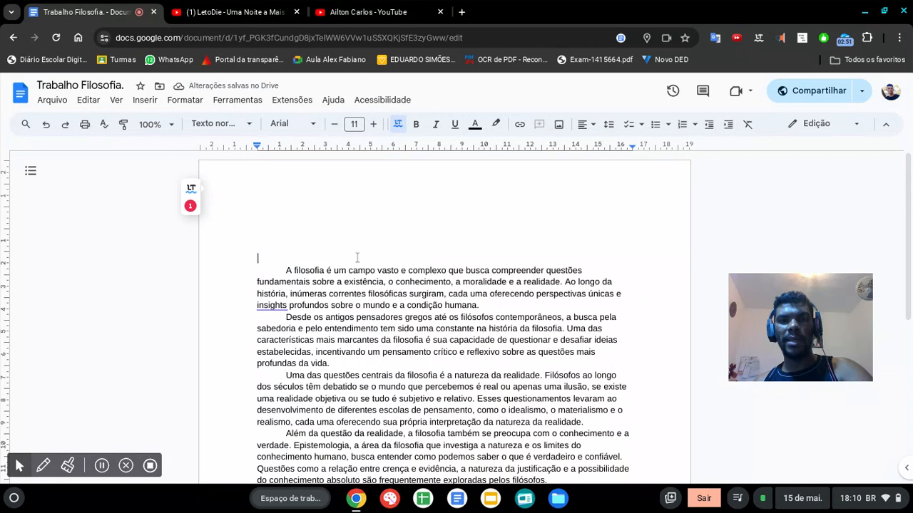
left_click_drag(346, 256, 312, 200)
key("BackSpace")
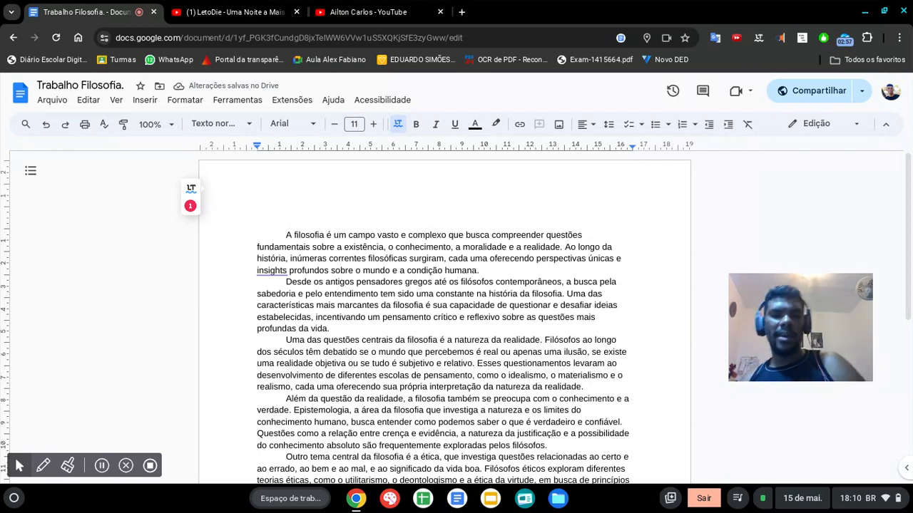
Step: Write the title "A origem da filosofia" above the first paragraph, accepting the spelling suggestion "origem" for the mistyped word
type("A ot")
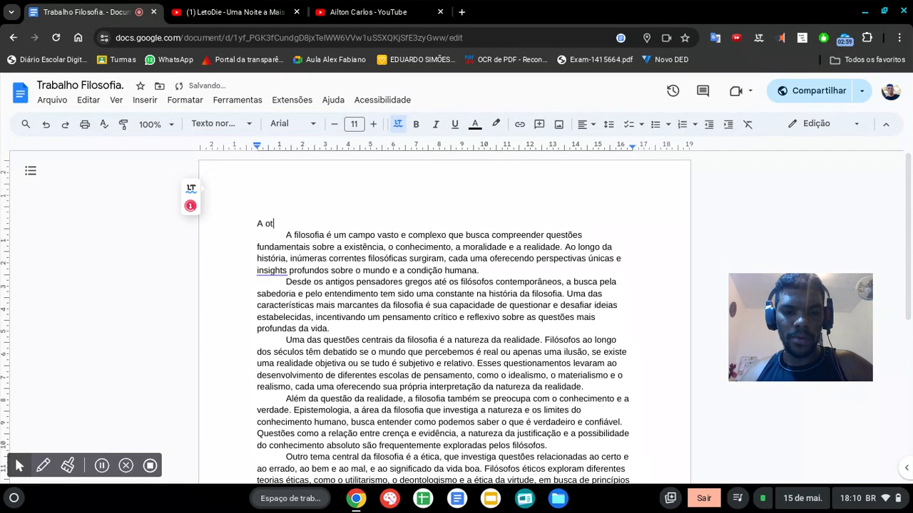
type("igem da fi")
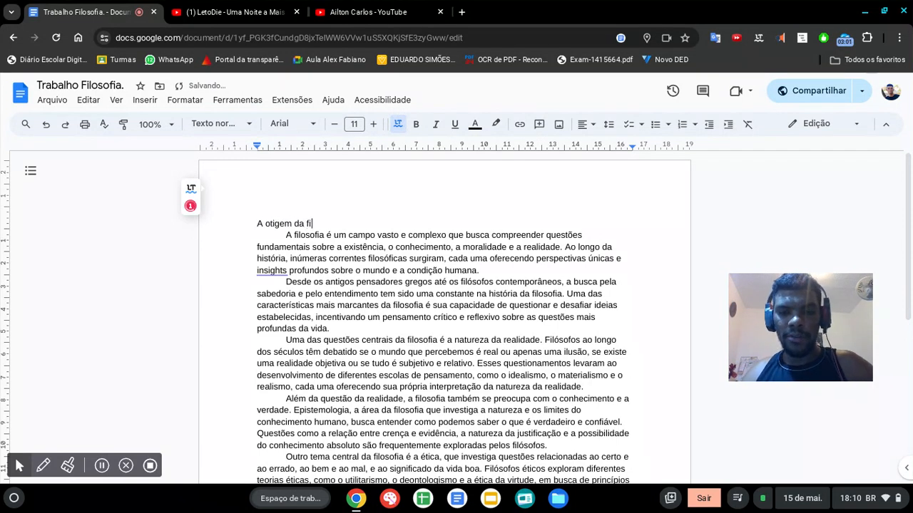
type("losofia.")
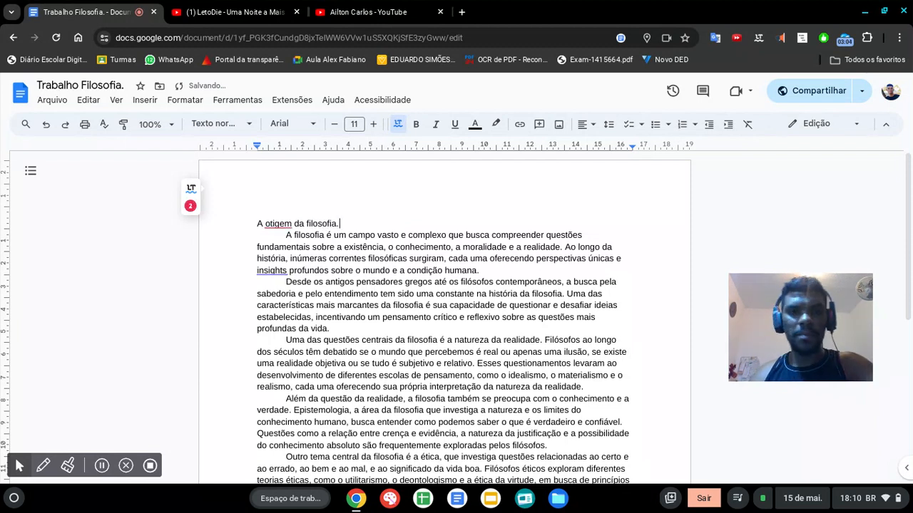
key("BackSpace")
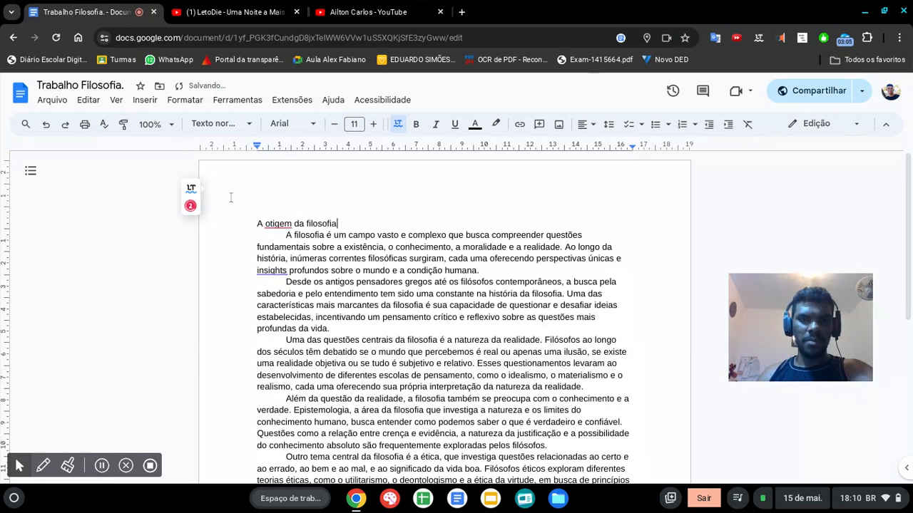
left_click(275, 223)
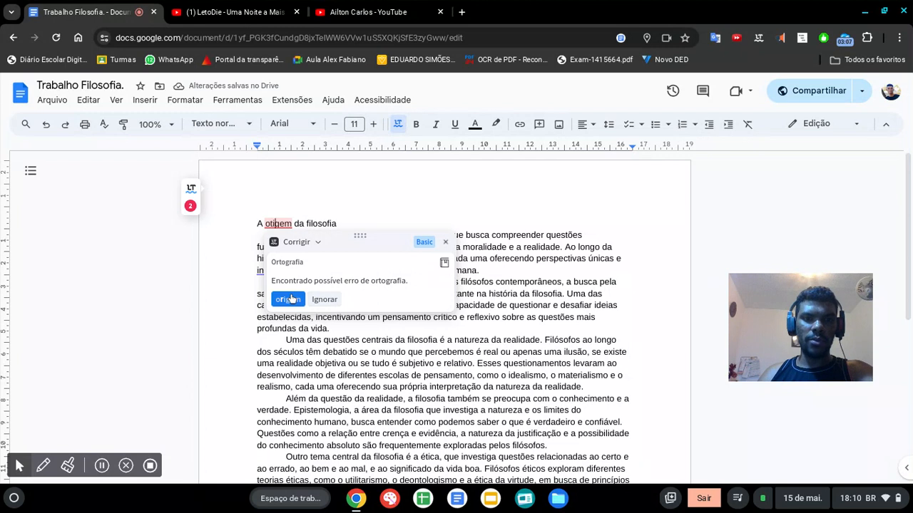
left_click(291, 299)
Step: Convert the whole title line to uppercase letters (LETRAS MAIÚSCULAS)
double_click(331, 224)
left_click(331, 224)
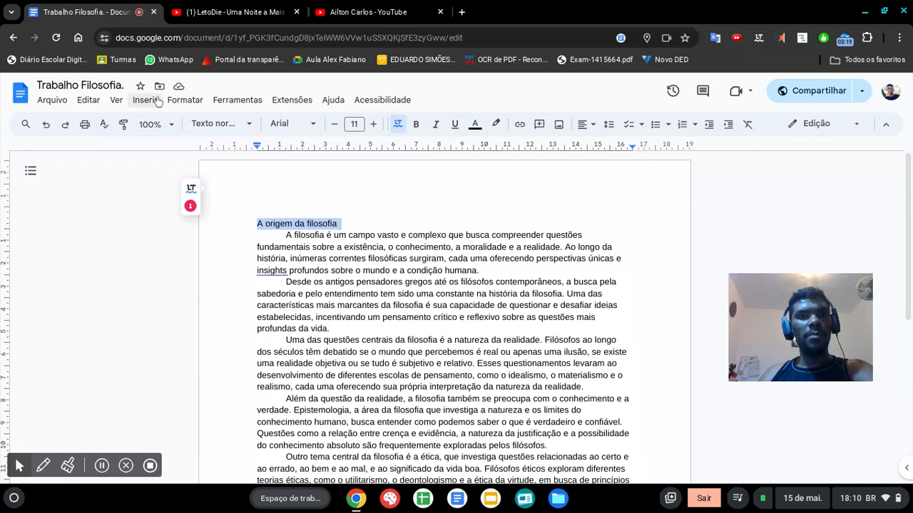
left_click(183, 101)
mouse_move(210, 124)
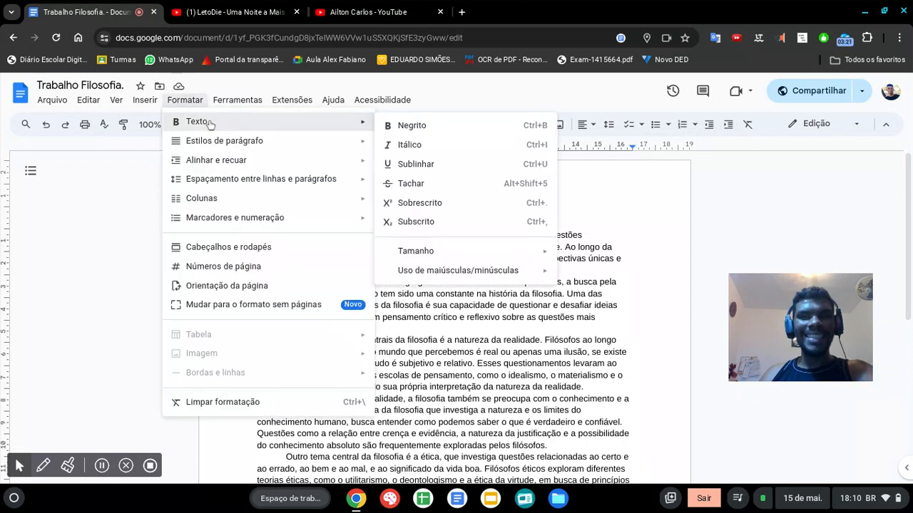
mouse_move(507, 271)
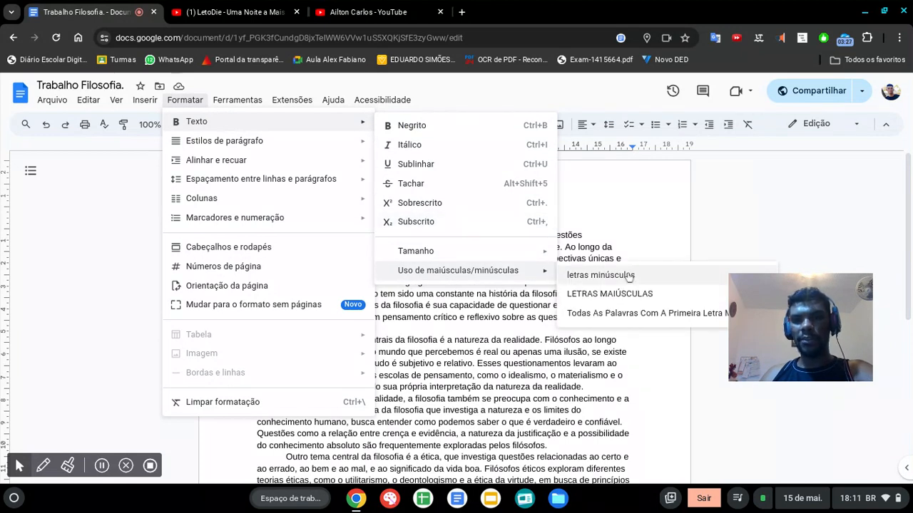
left_click(611, 295)
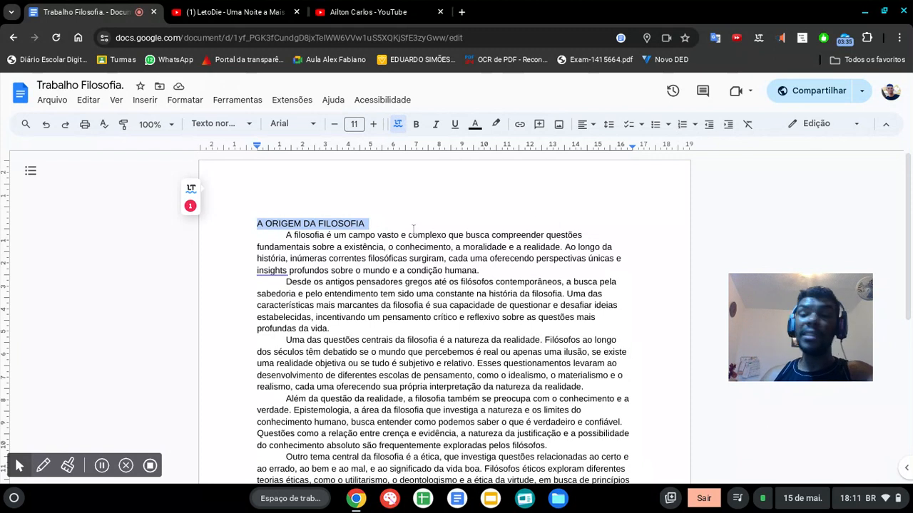
Step: Insert a blank line between the title and the first paragraph, and place the cursor at that paragraph's start
left_click(399, 219)
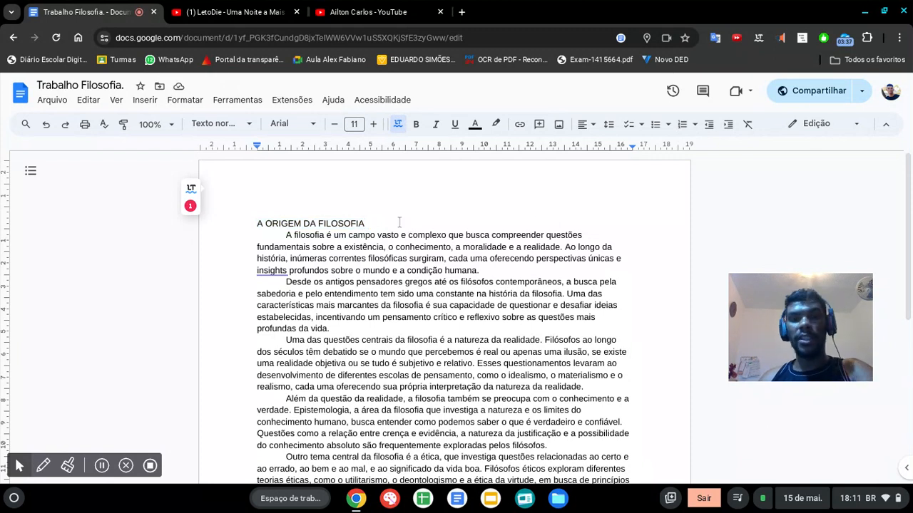
key("Return")
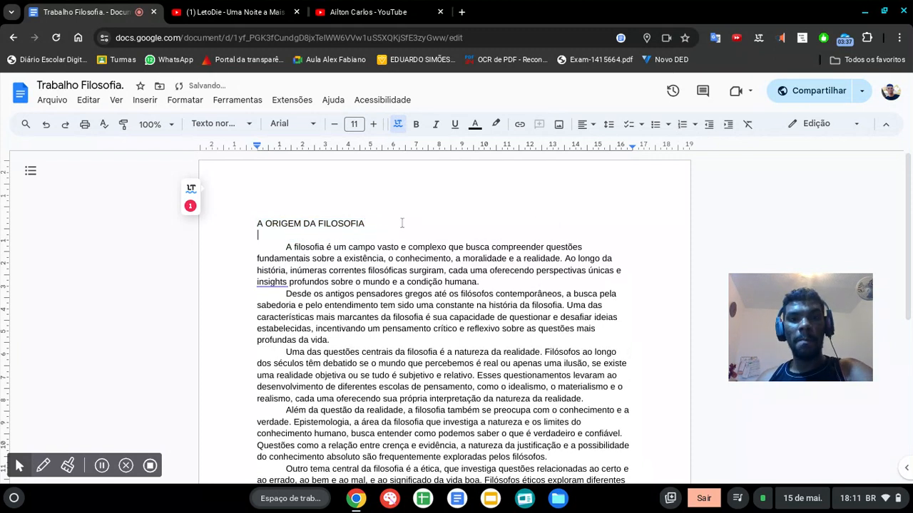
left_click(273, 250)
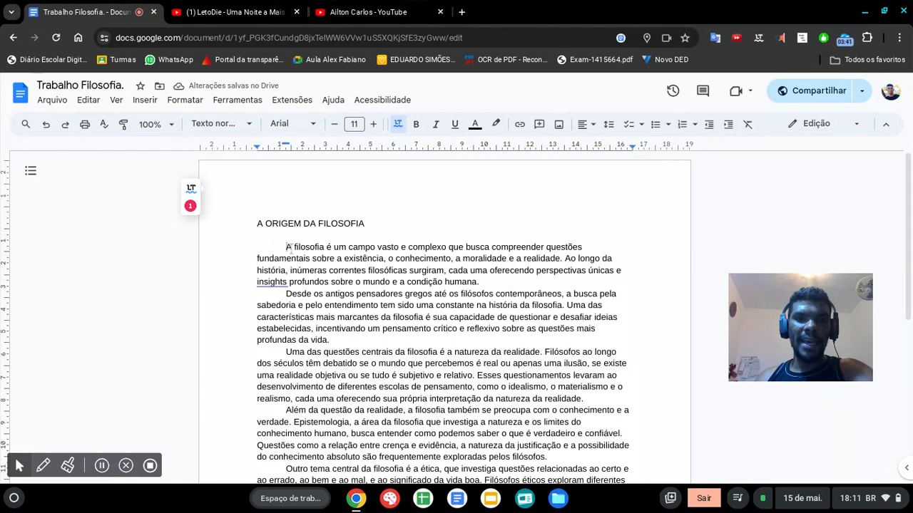
Step: Set all body paragraphs below the title to the Arial font at size 12
right_click(288, 246)
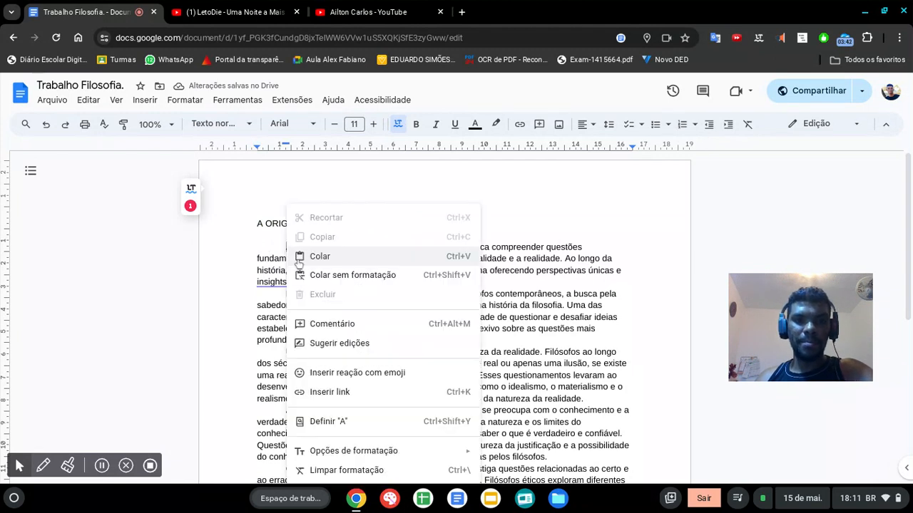
double_click(582, 342)
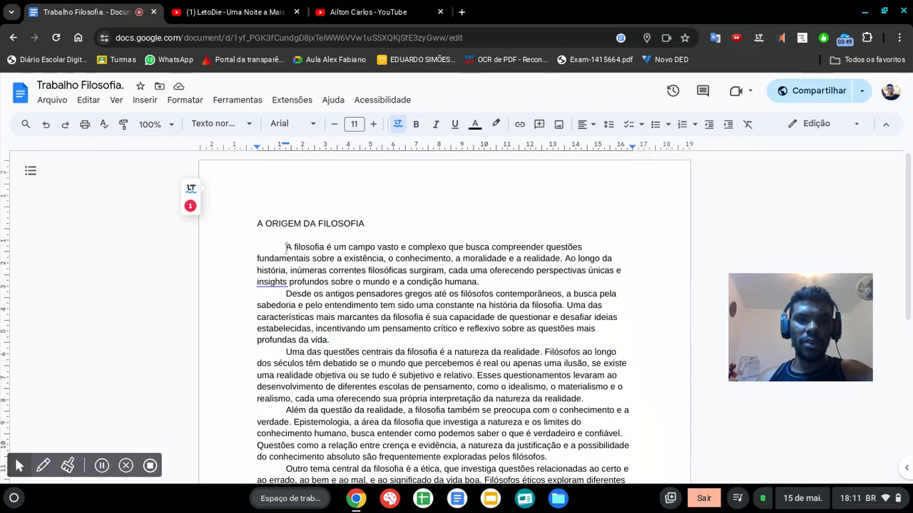
left_click_drag(288, 247, 623, 507)
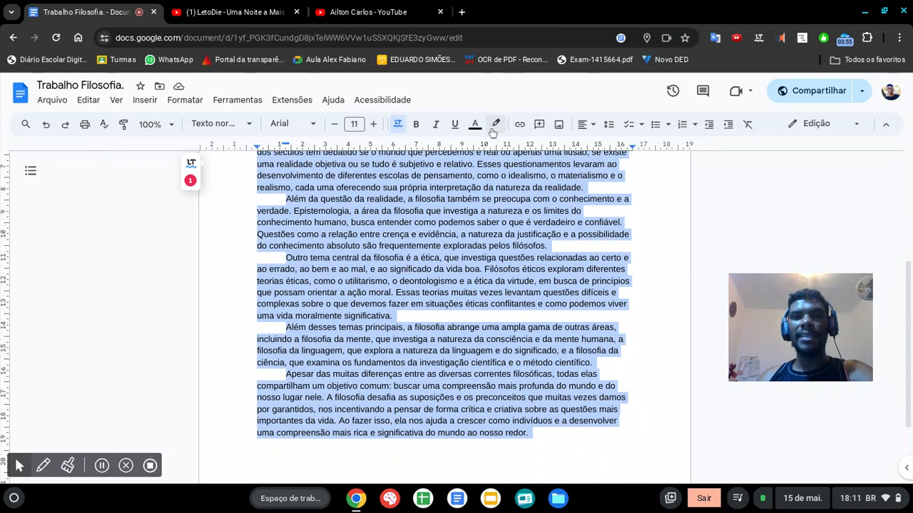
left_click(313, 126)
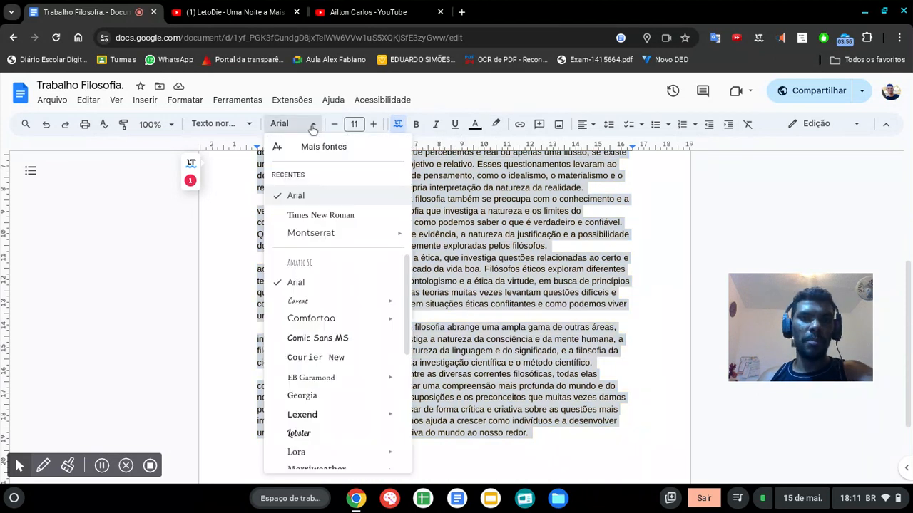
left_click(321, 197)
left_click(360, 124)
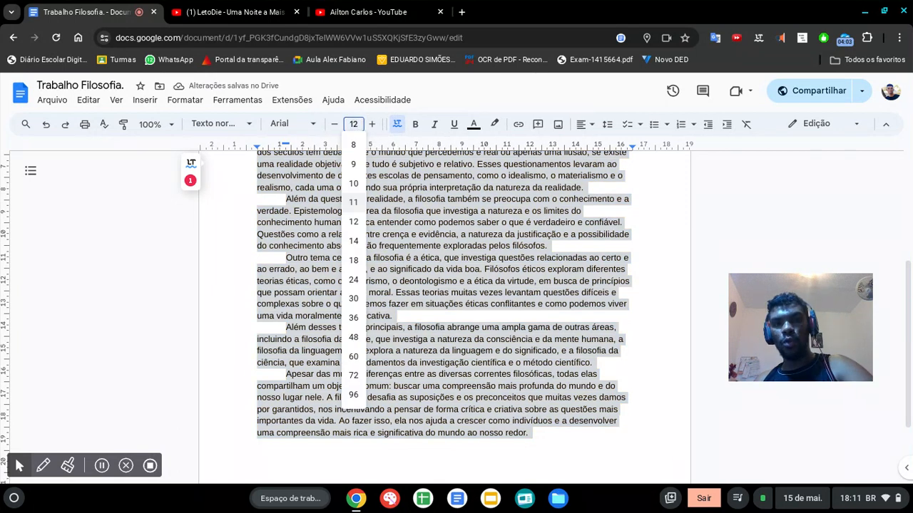
key("Return")
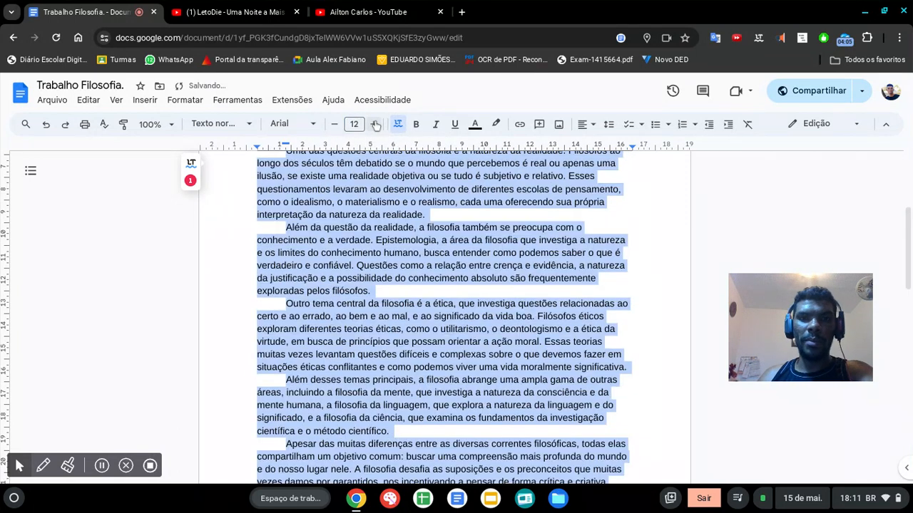
left_click(372, 124)
left_click(334, 124)
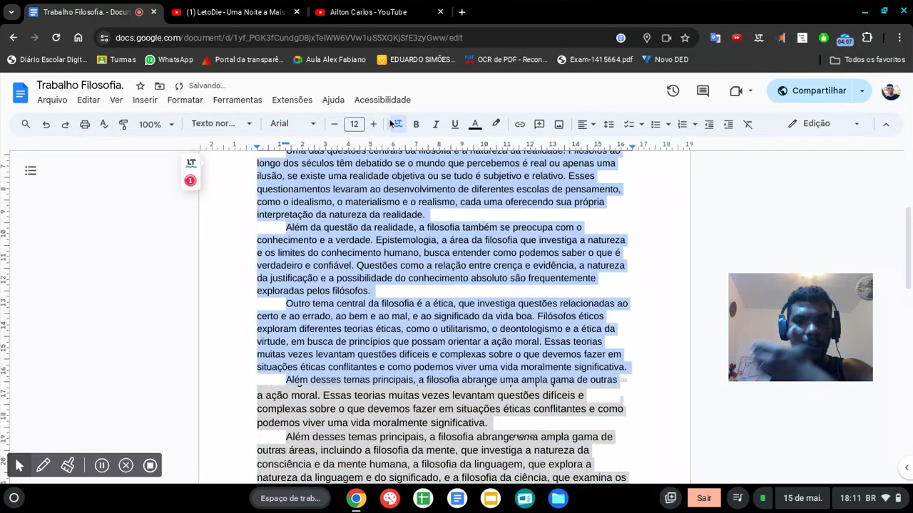
Step: Justify the alignment of all the selected body paragraphs
scroll(506, 166, "up", 3)
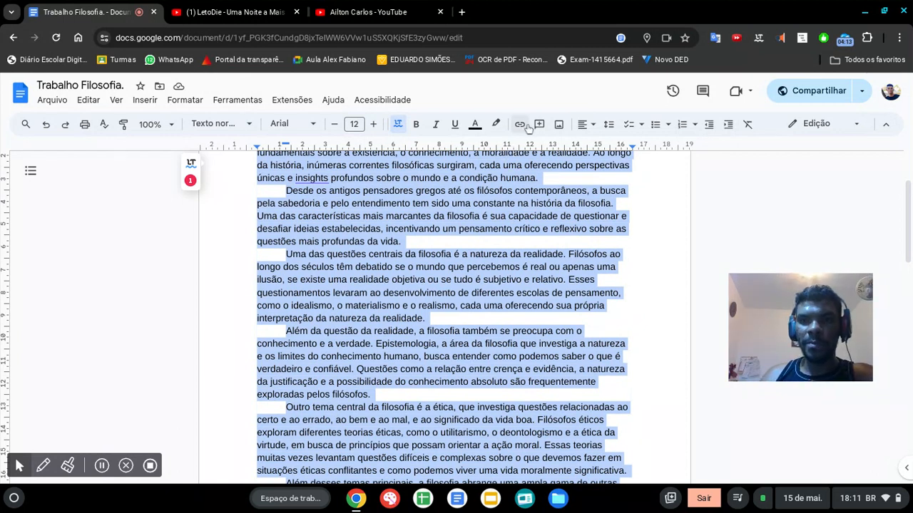
left_click(591, 124)
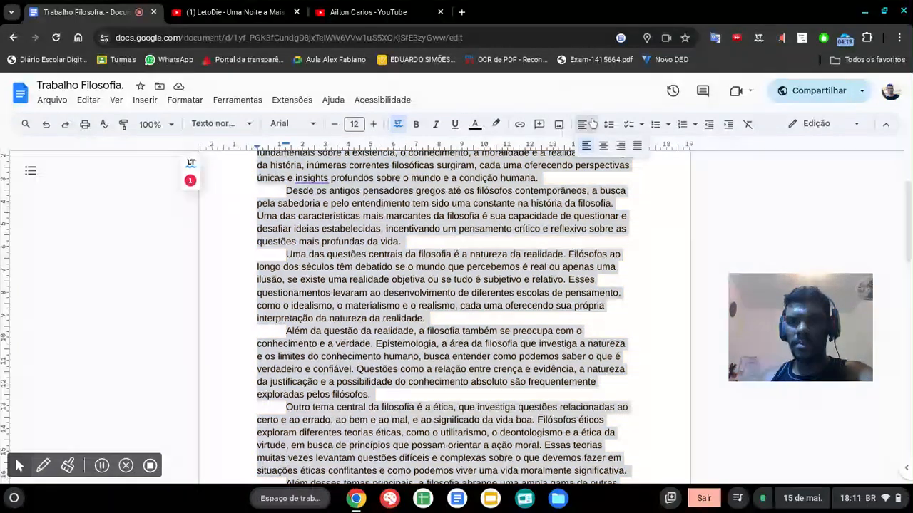
left_click(637, 145)
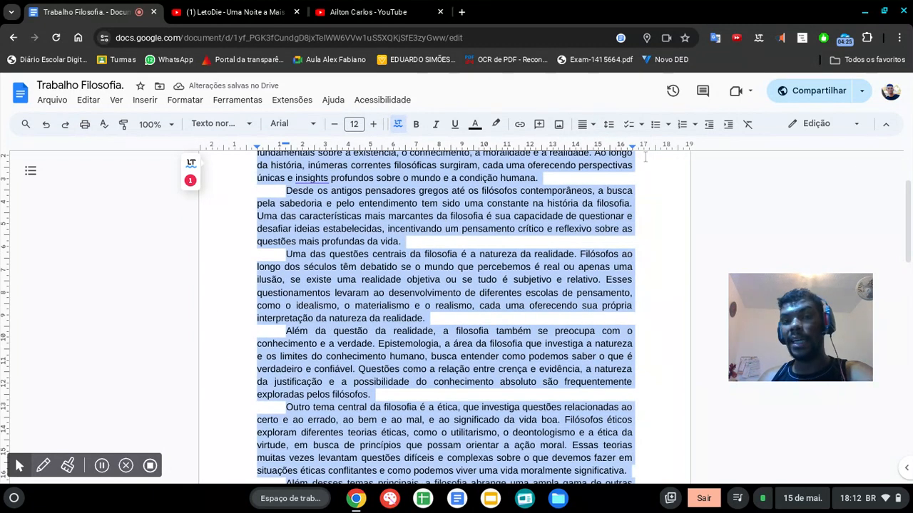
Step: Set the line spacing of the selected body paragraphs to 1,5 and check the text
scroll(686, 317, "up", 3)
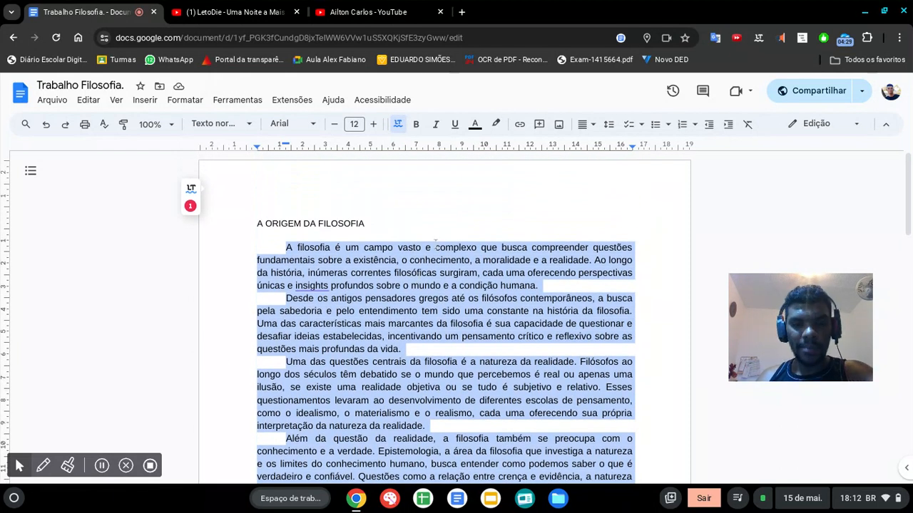
left_click(609, 124)
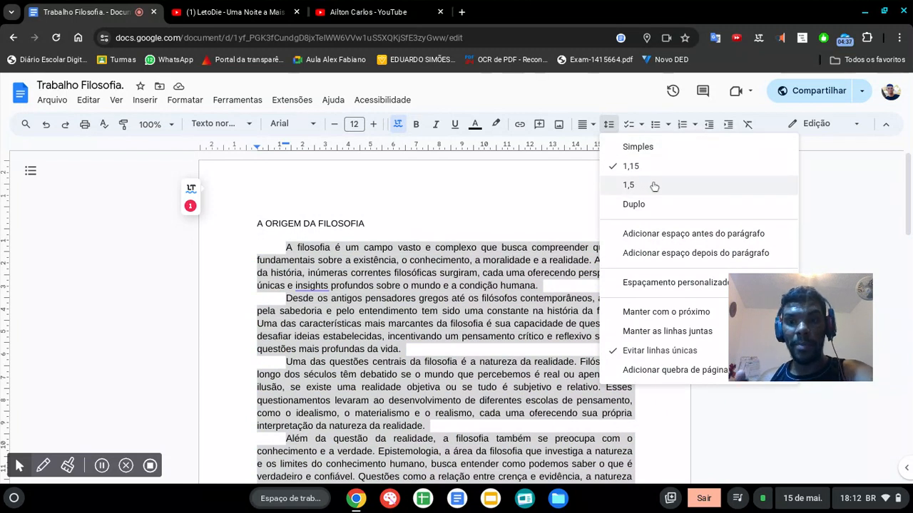
left_click(628, 186)
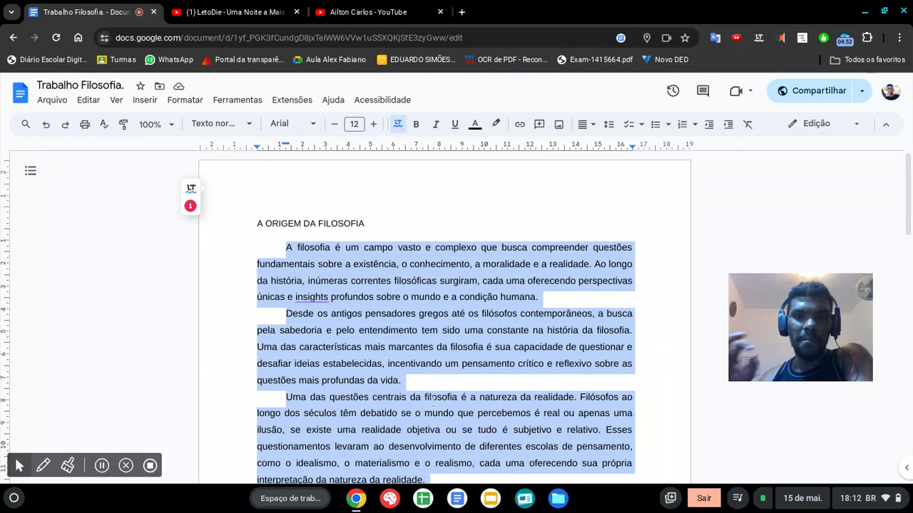
scroll(433, 401, "down", 6)
scroll(480, 404, "down", 5)
scroll(479, 403, "up", 6)
scroll(479, 404, "up", 5)
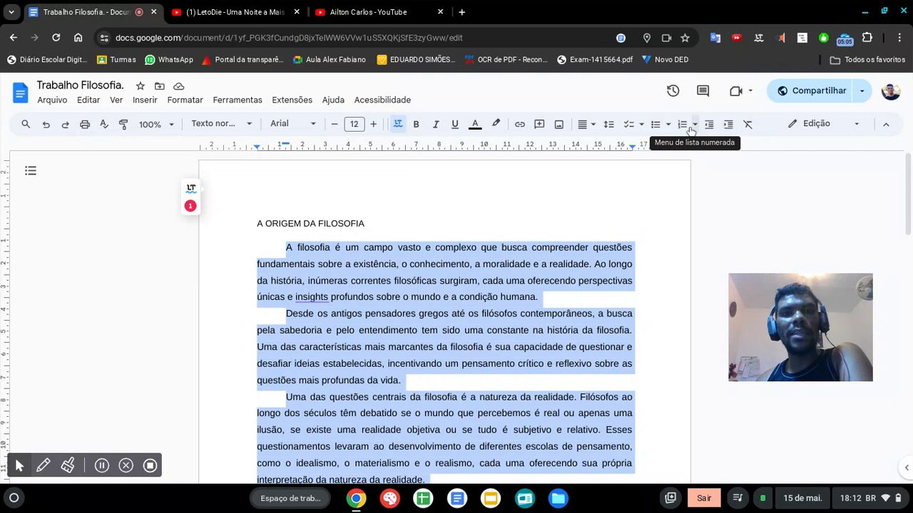
Step: Try to apply page margins of 3 cm top, 2 cm bottom, 3 cm left and 2 cm right to the selected content only
left_click(52, 103)
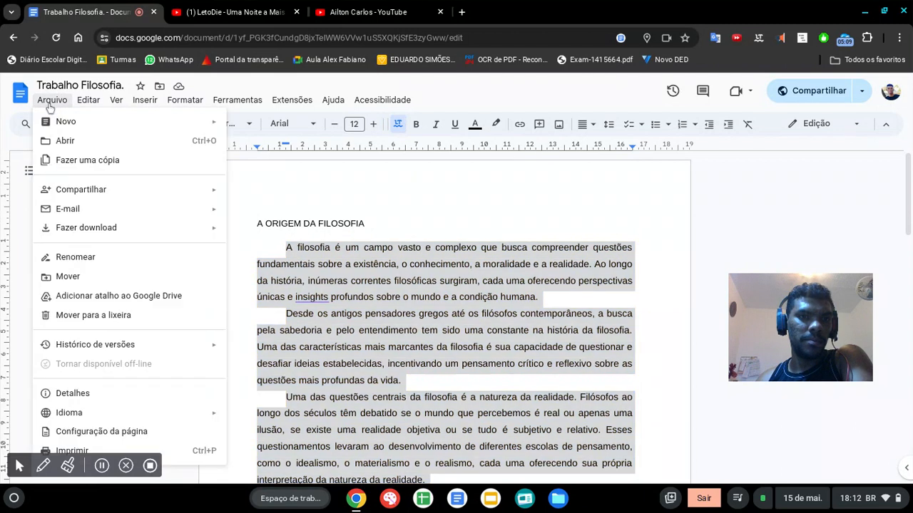
left_click(103, 432)
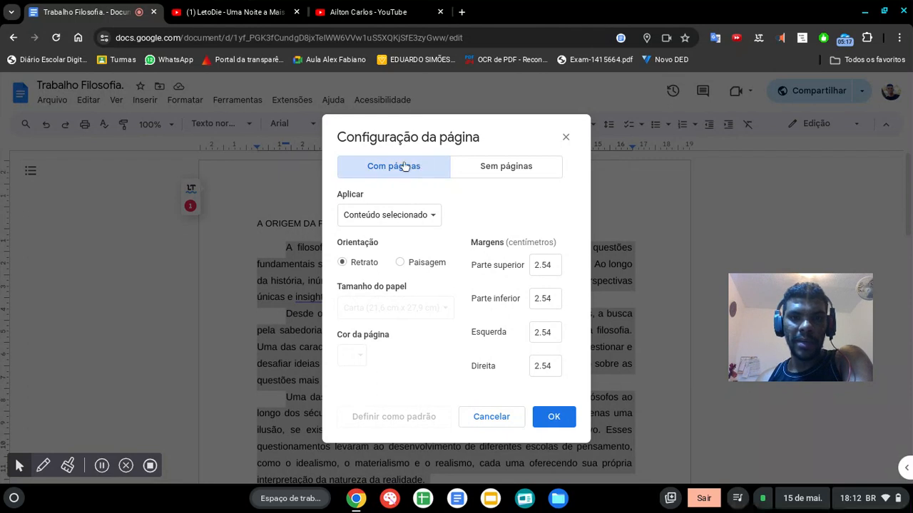
left_click(512, 166)
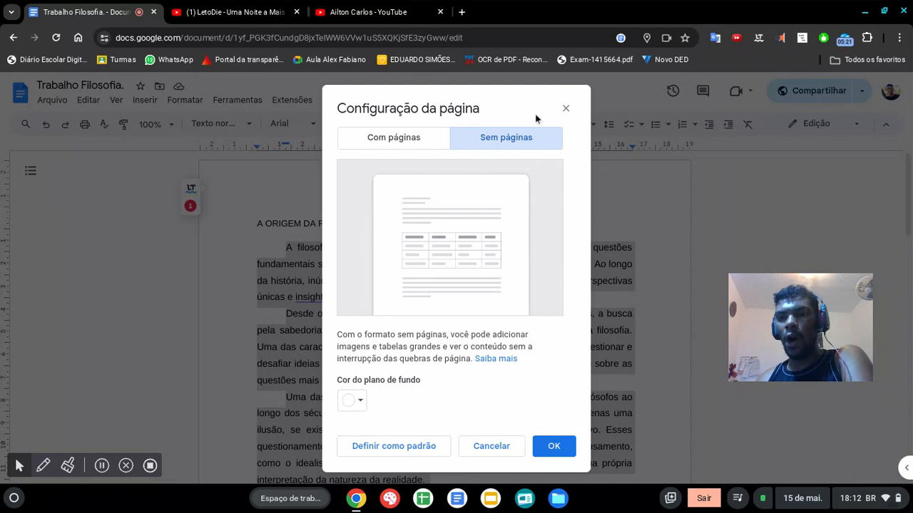
left_click(406, 141)
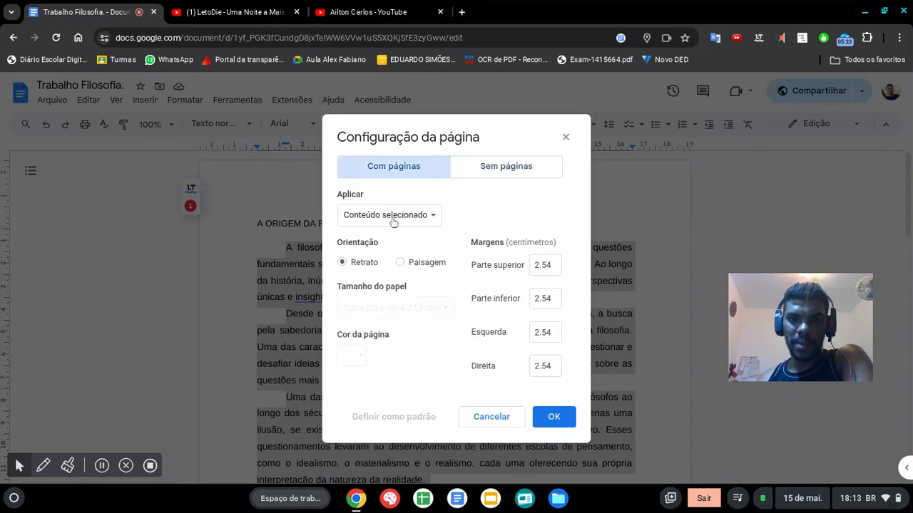
left_click(543, 264)
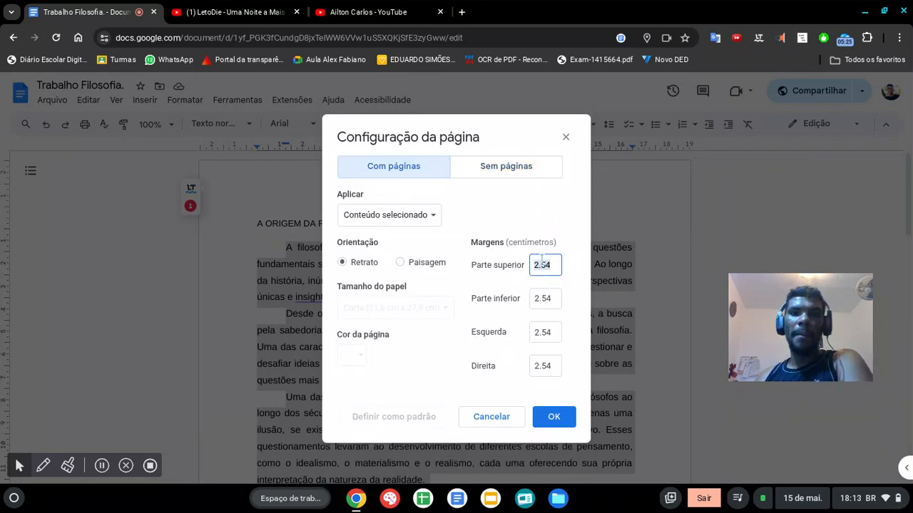
type("3")
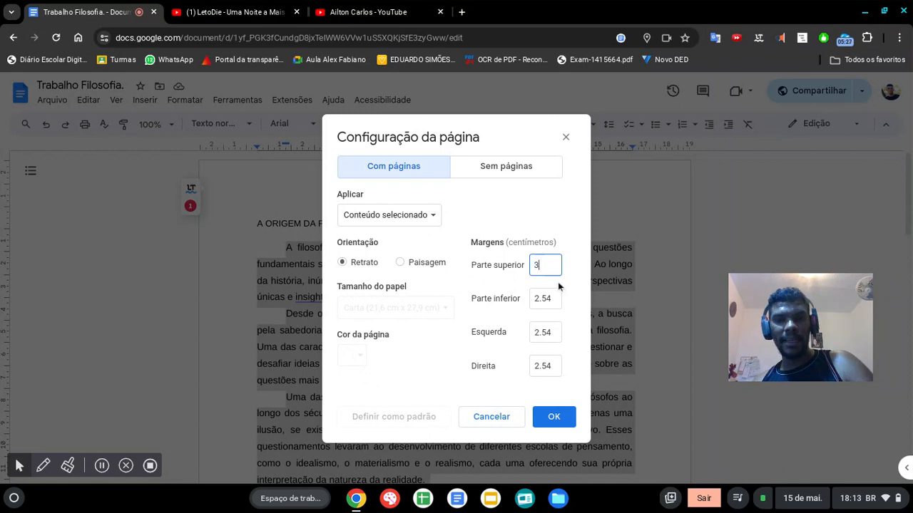
left_click(550, 304)
type("2")
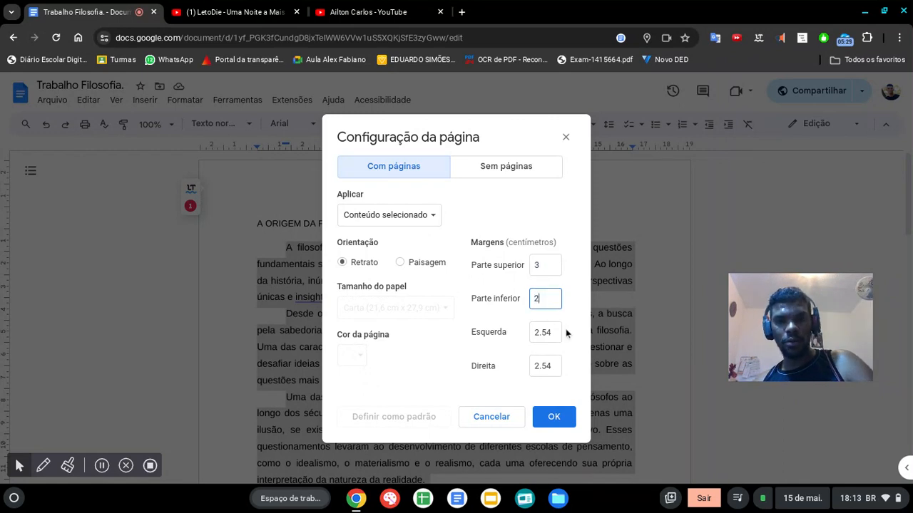
left_click(553, 336)
type("3")
left_click(555, 363)
type("2")
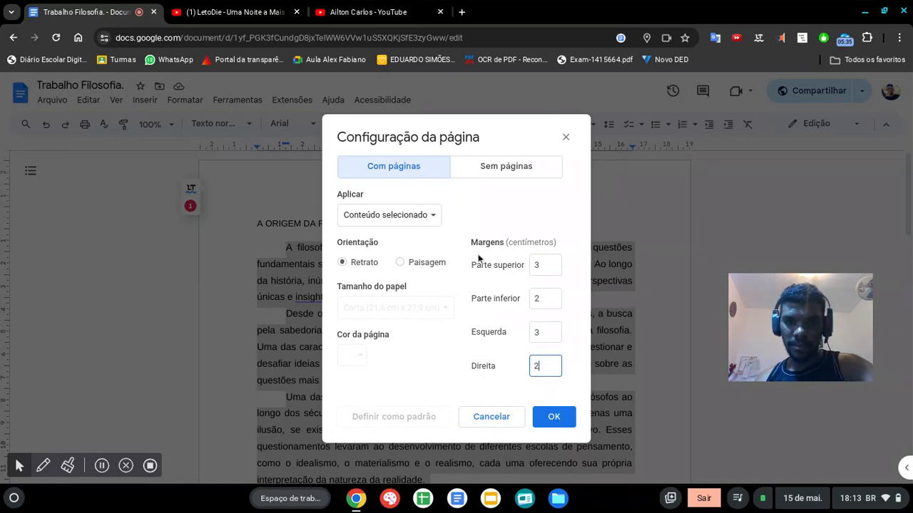
left_click(557, 430)
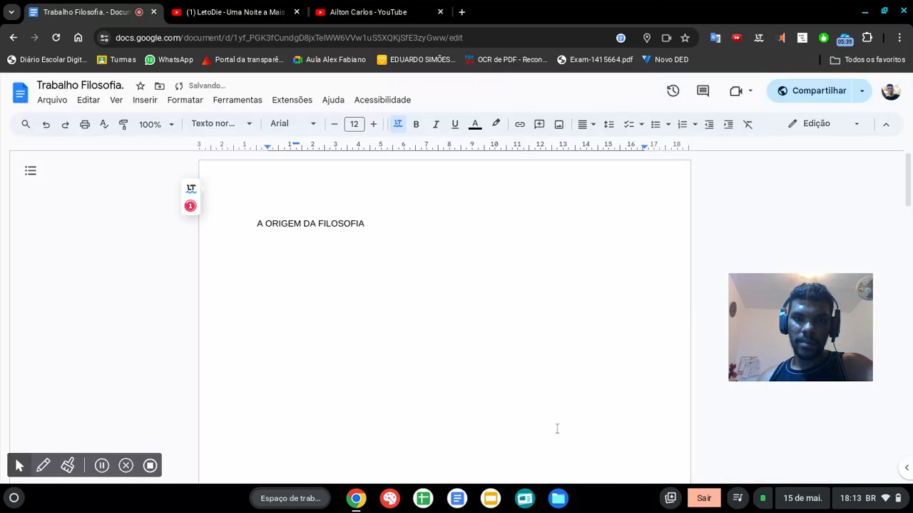
Step: Undo the margin change made to the selected content, restoring the body text directly below the title
double_click(355, 249)
key("ctrl+v")
scroll(361, 256, "up", 4)
key("ctrl+z")
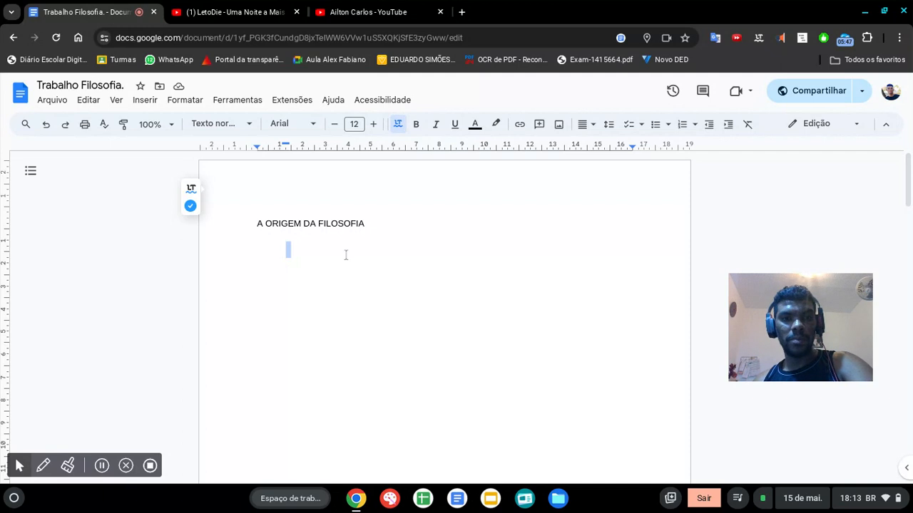
left_click(288, 268)
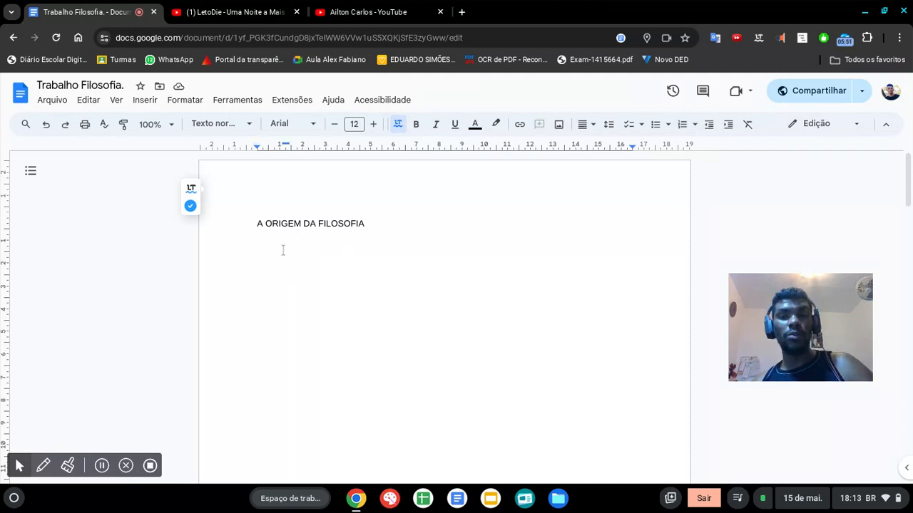
key("ctrl+z")
scroll(248, 245, "up", 8)
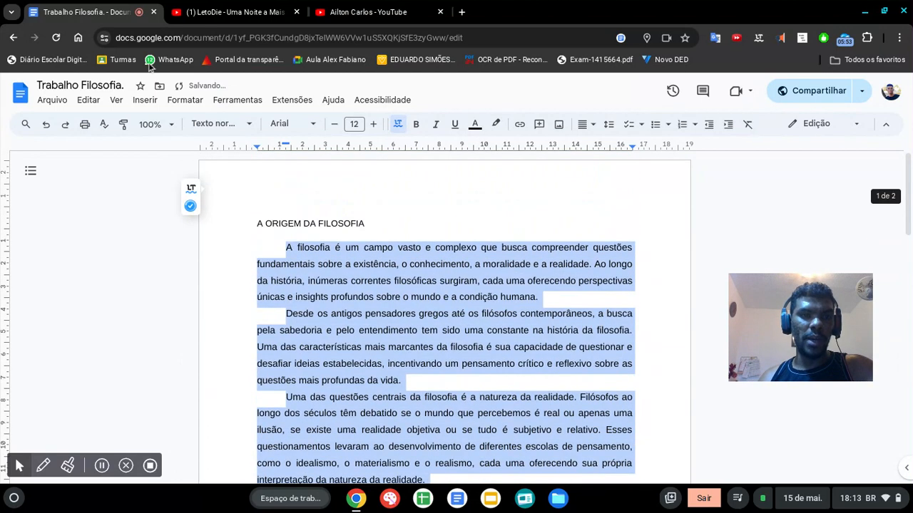
Step: Set the margins of the whole document (Em todo o documento) to 3 cm top, 2 cm bottom, 3 cm left and 2 cm right
left_click(52, 100)
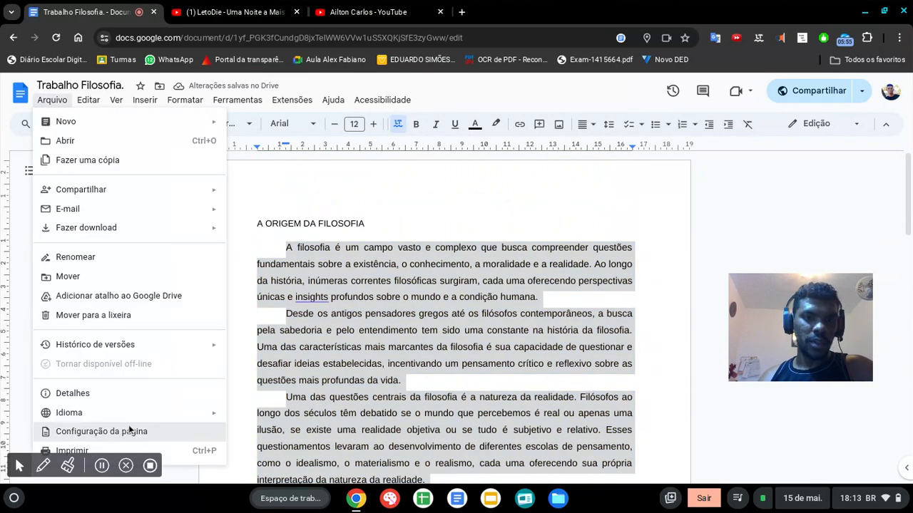
left_click(123, 433)
left_click(417, 214)
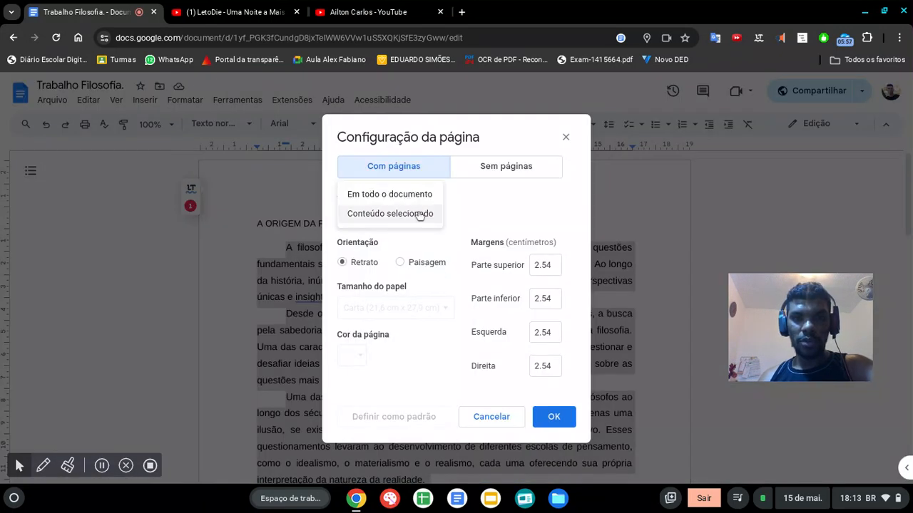
left_click(424, 193)
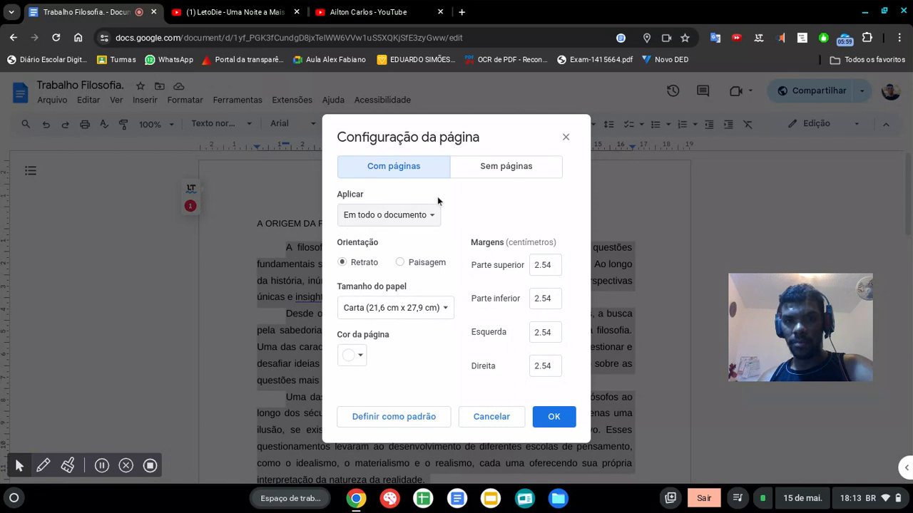
left_click(541, 267)
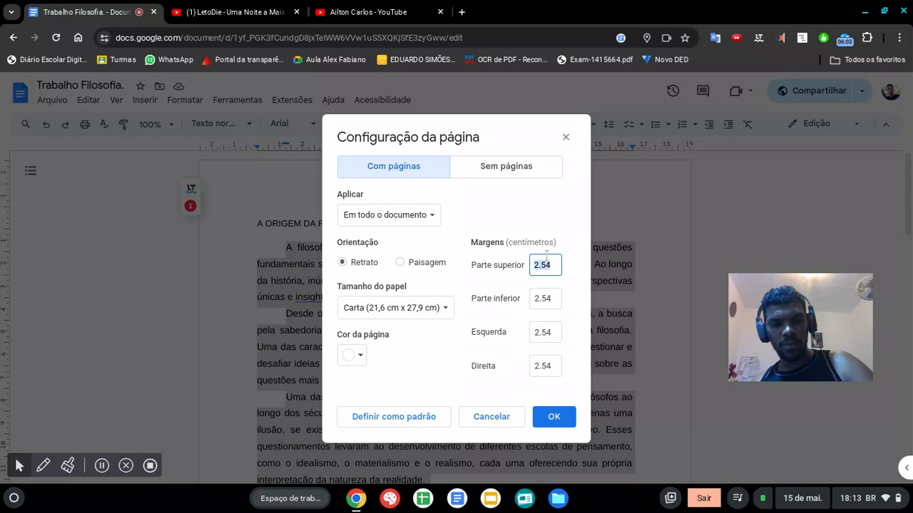
type("3")
left_click(548, 303)
left_click(561, 260)
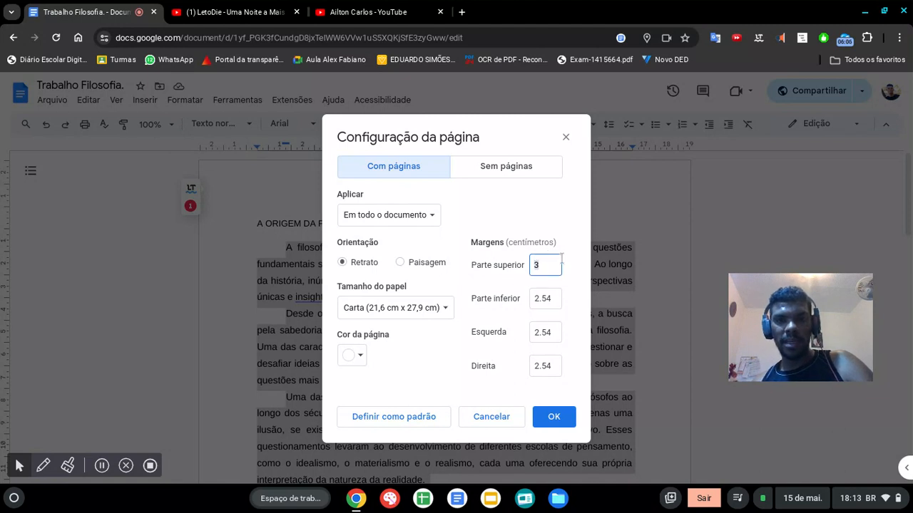
left_click(548, 298)
type("2")
left_click(557, 333)
type("3")
left_click(550, 365)
type("2")
left_click(561, 423)
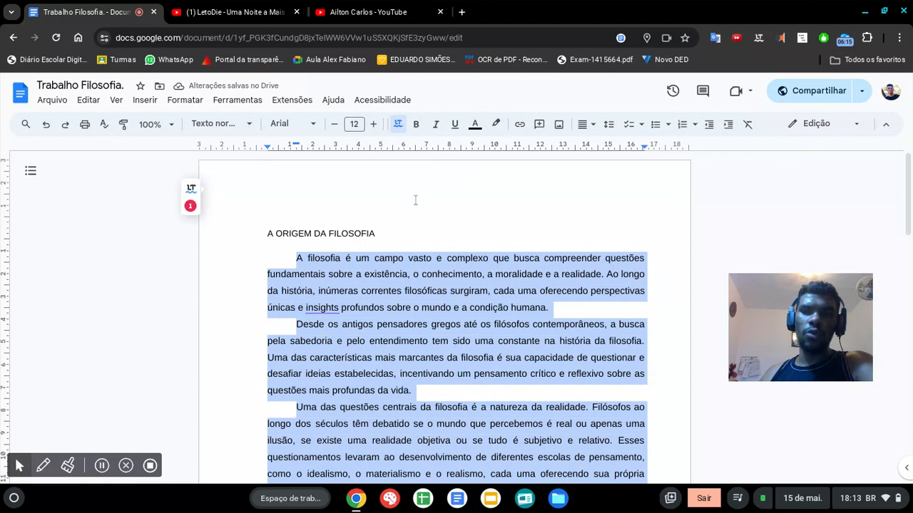
Step: Format the title "A ORIGEM DA FILOSOFIA" in bold at font size 14
left_click(295, 237)
triple_click(299, 234)
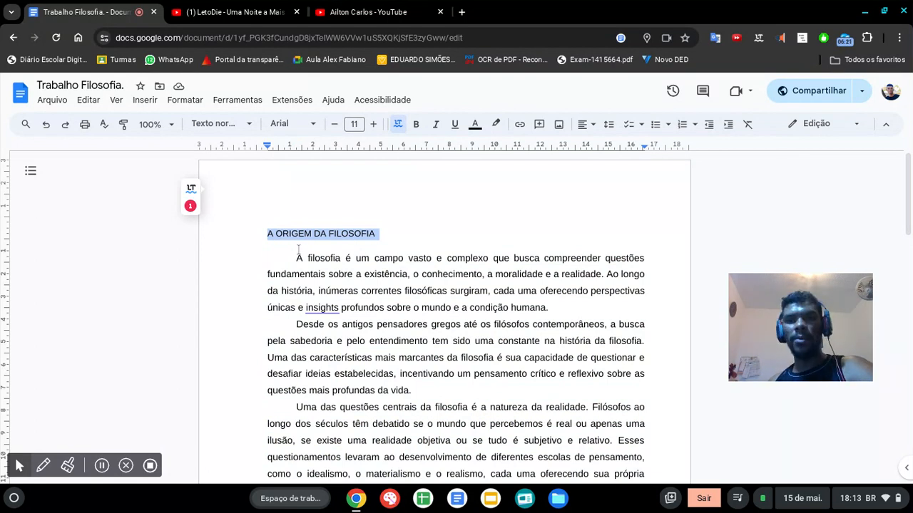
left_click(373, 123)
left_click(373, 123)
left_click(373, 124)
left_click(372, 123)
left_click(334, 125)
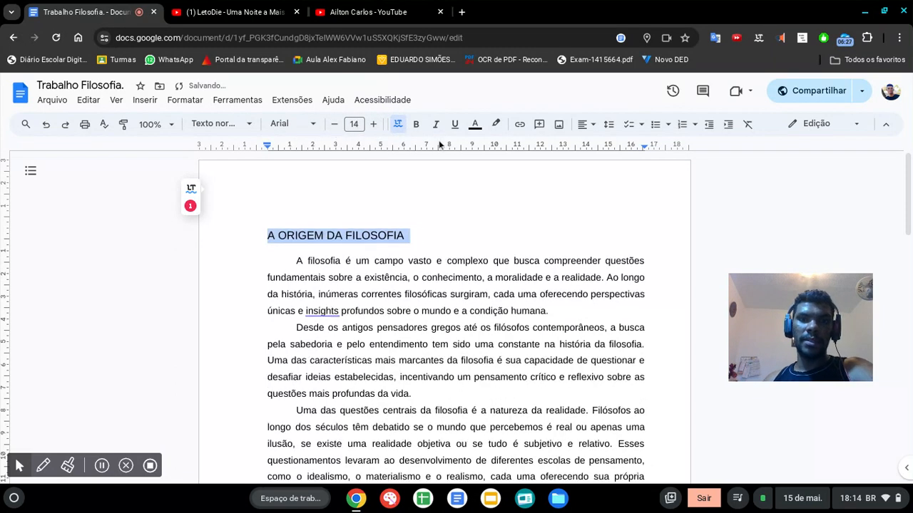
left_click(415, 124)
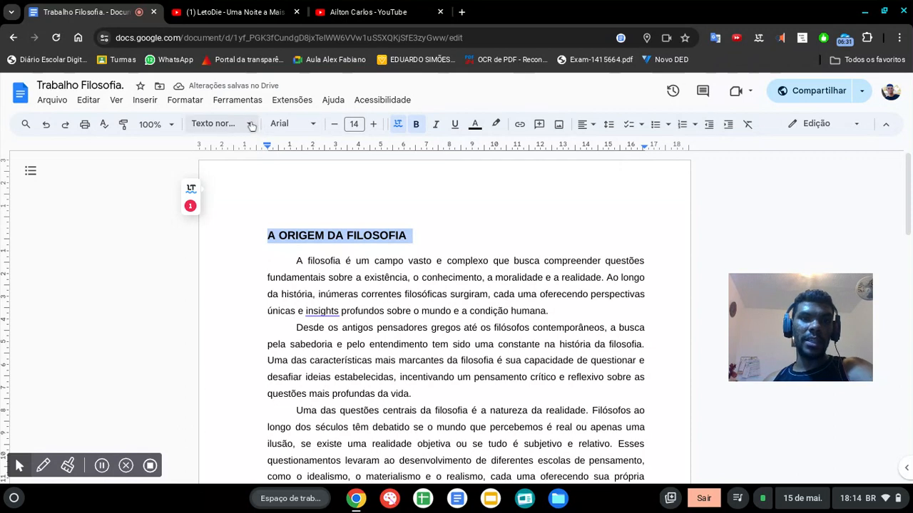
Step: Apply the "Título 1" heading style to the title "A ORIGEM DA FILOSOFIA"
left_click(251, 125)
mouse_move(264, 141)
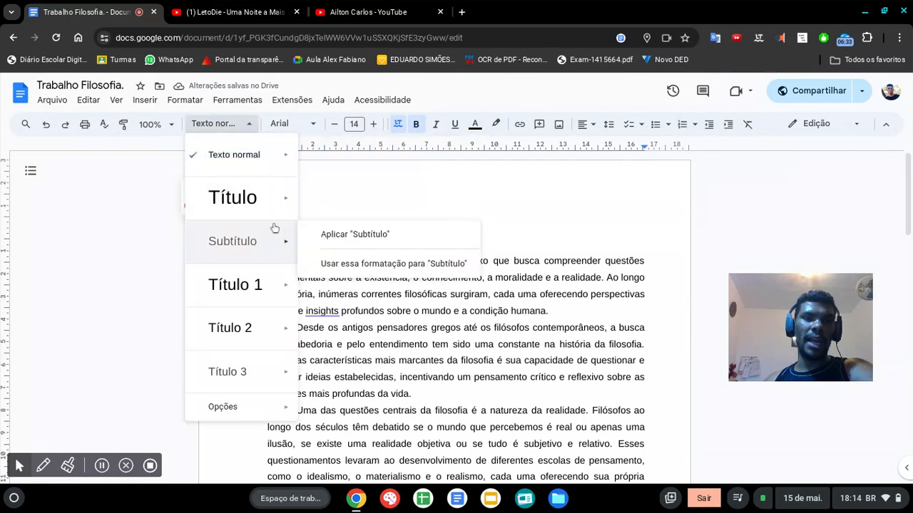
mouse_move(264, 287)
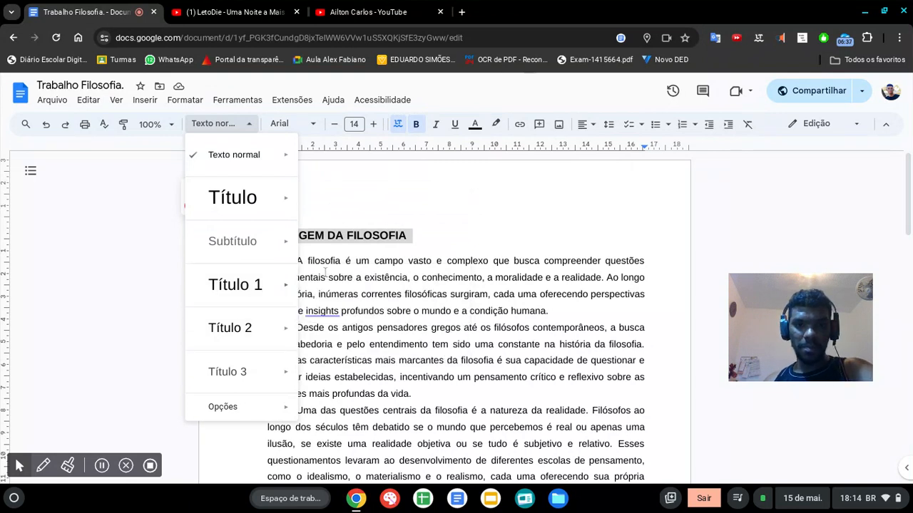
left_click(343, 282)
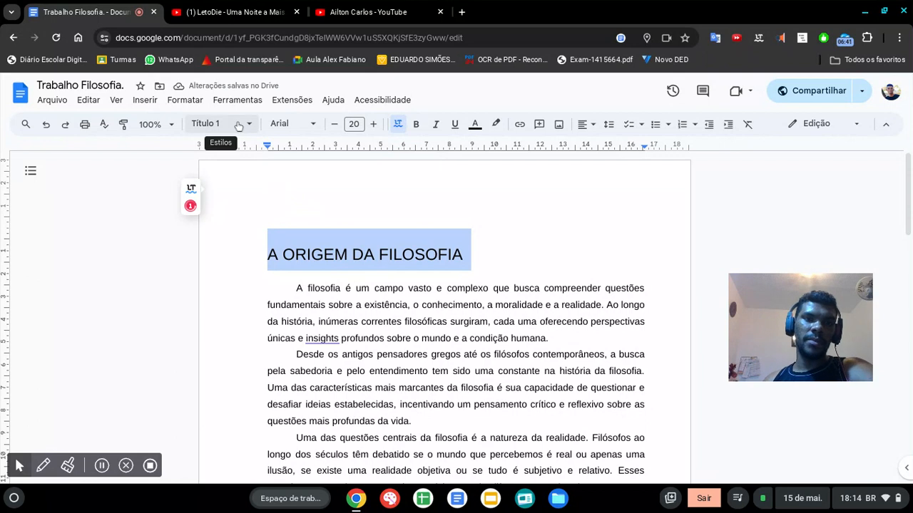
Step: Set the title's font size to 14 and make it bold again
left_click(245, 130)
mouse_move(285, 284)
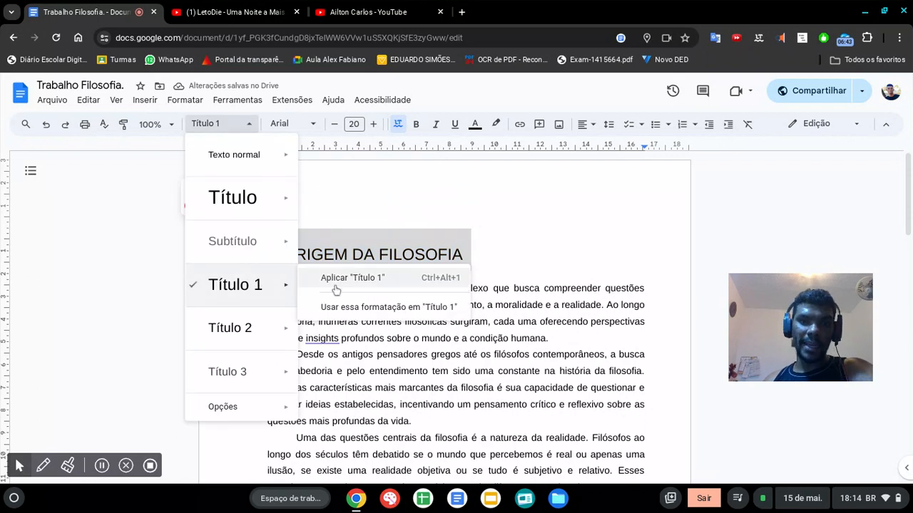
left_click(354, 124)
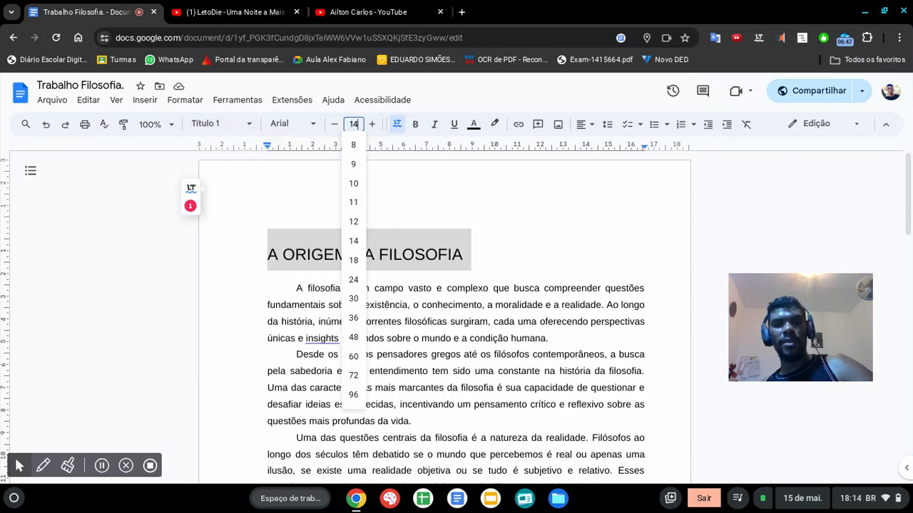
key("Return")
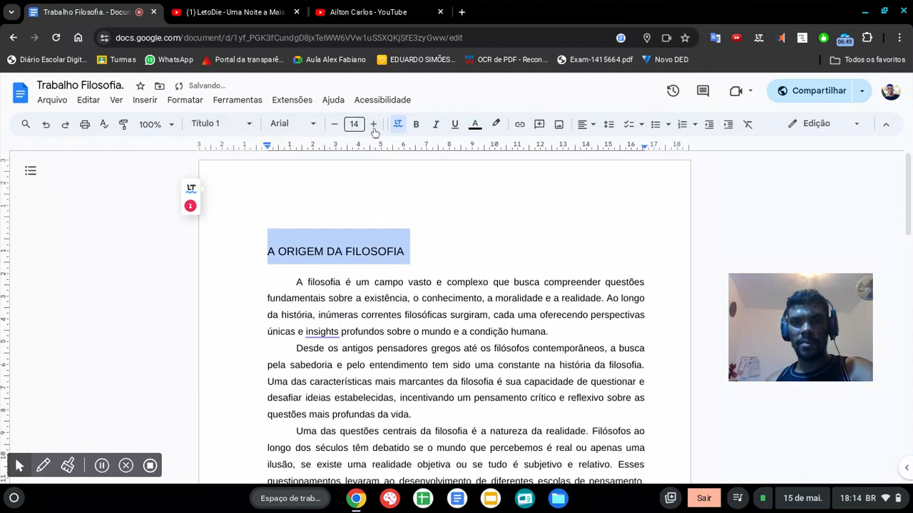
left_click(413, 127)
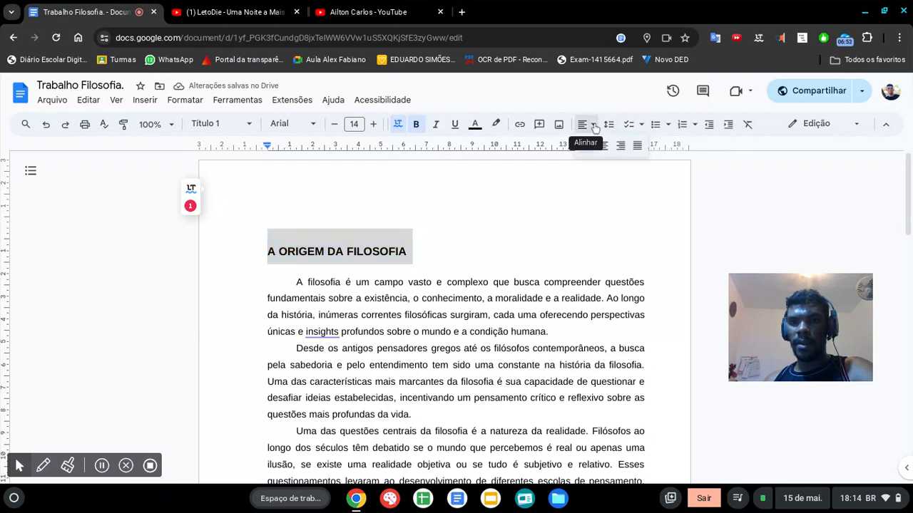
Step: Remove the paragraph spacing both before and after the title "A ORIGEM DA FILOSOFIA"
left_click(592, 125)
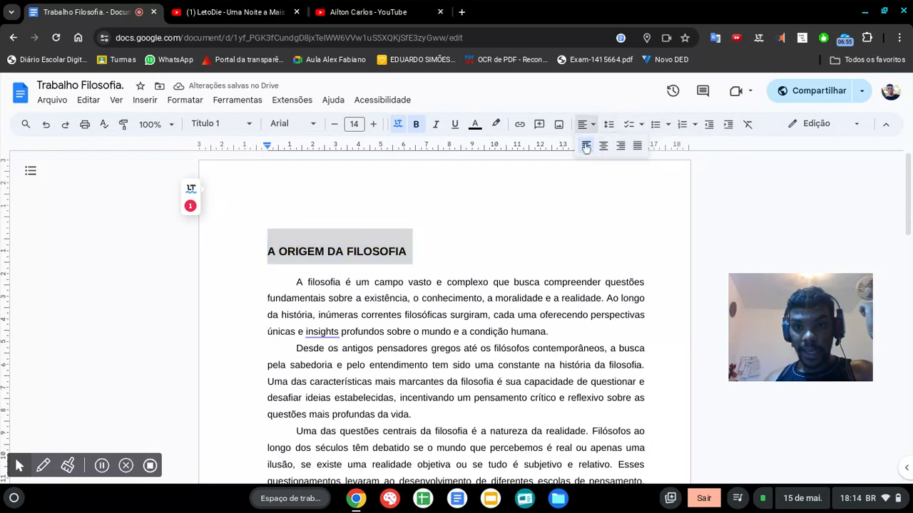
left_click(607, 125)
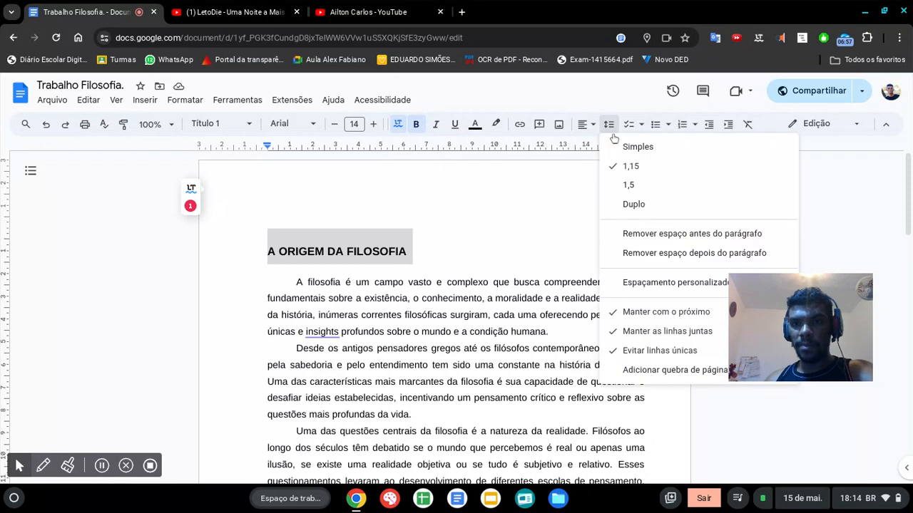
left_click(684, 233)
left_click(608, 124)
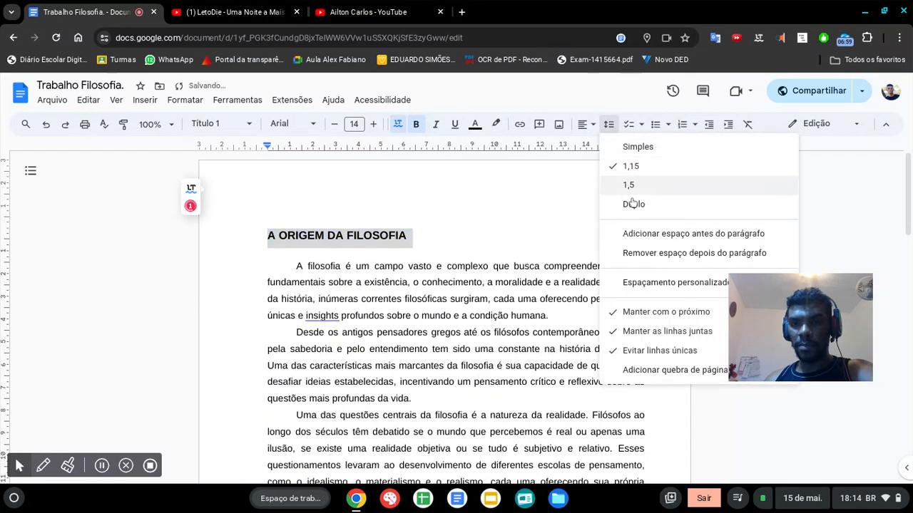
left_click(635, 253)
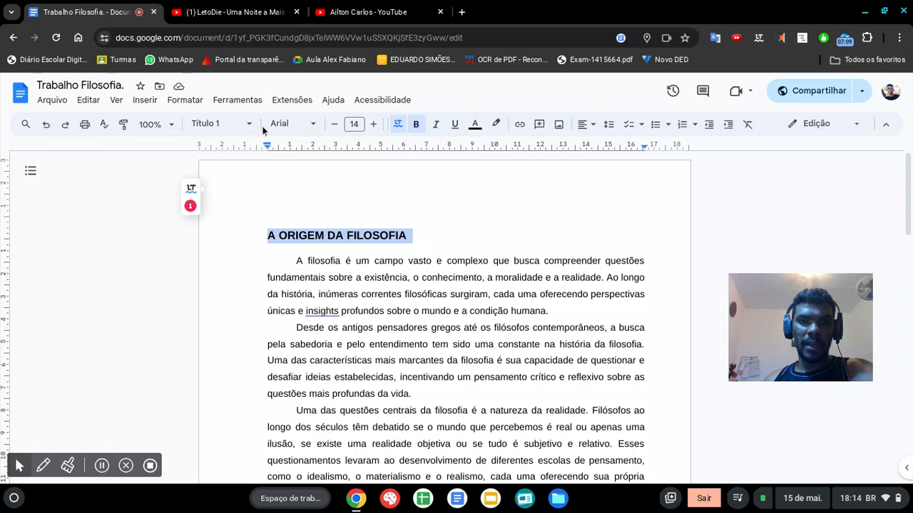
Step: Redefine the "Título 1" style so that it uses the formatting of the selected title
left_click(241, 125)
mouse_move(271, 285)
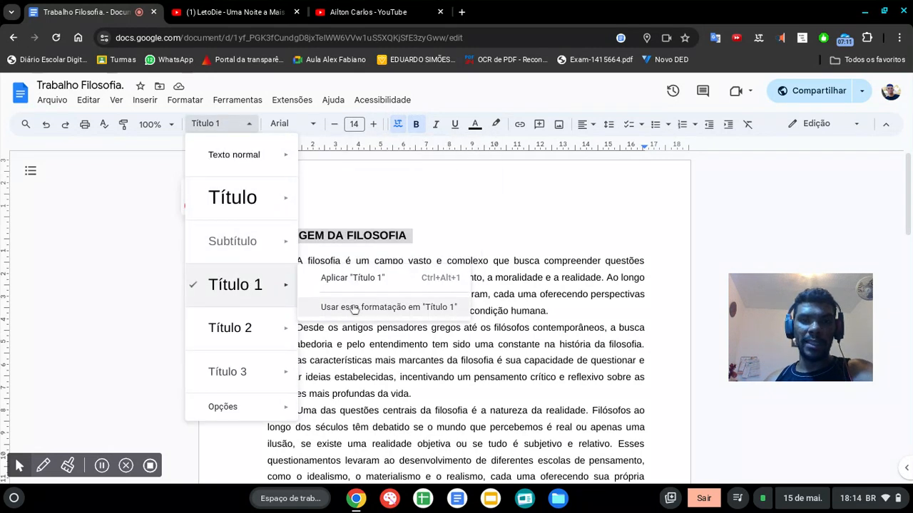
left_click(352, 309)
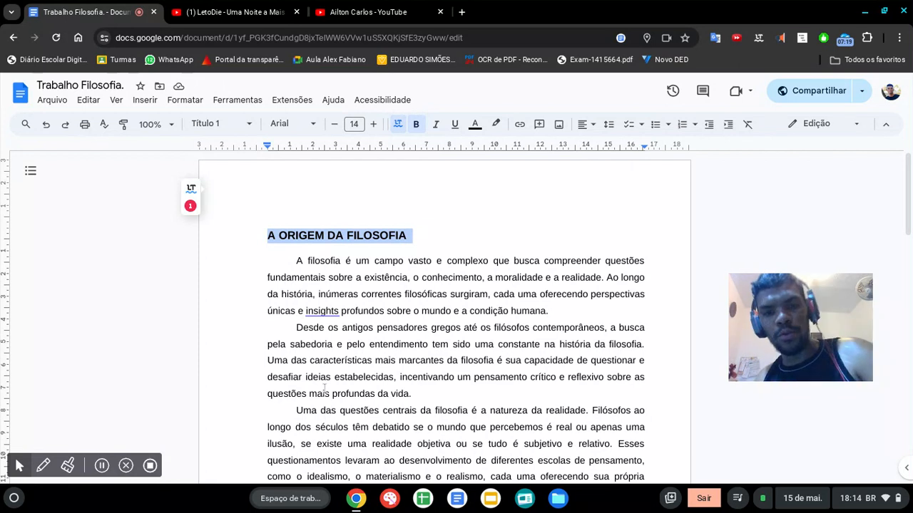
Step: Insert the subheading "1.1 Nascimento da filosofia" before the paragraph "Uma das questões centrais", with an empty line above and below it
scroll(470, 351, "down", 1)
left_click(470, 352)
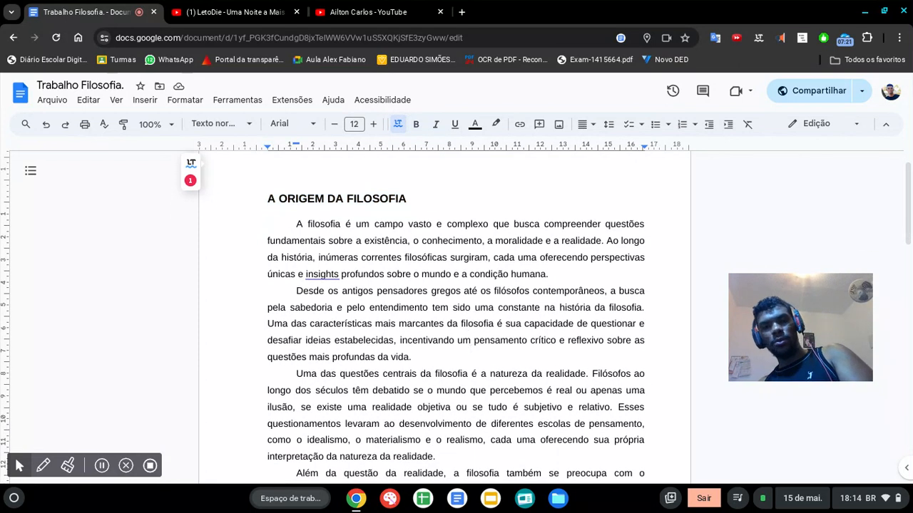
key("Return")
key("BackSpace")
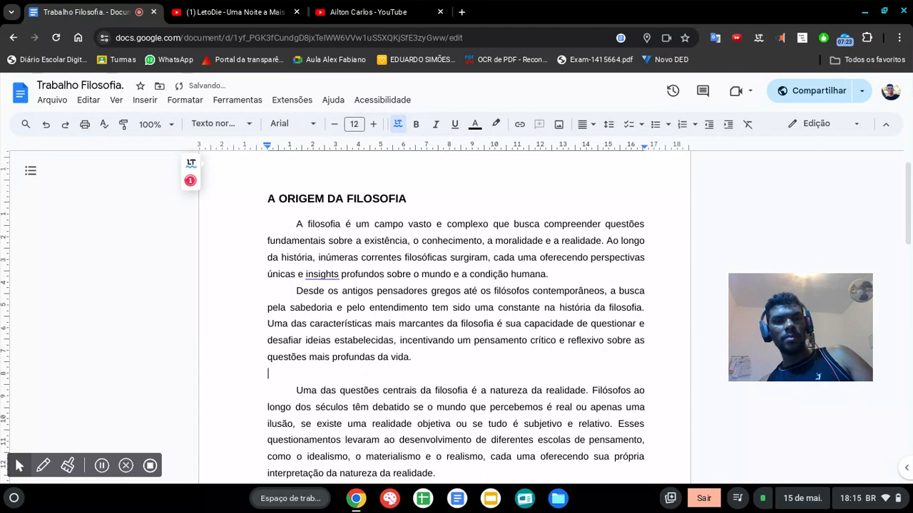
key("Return")
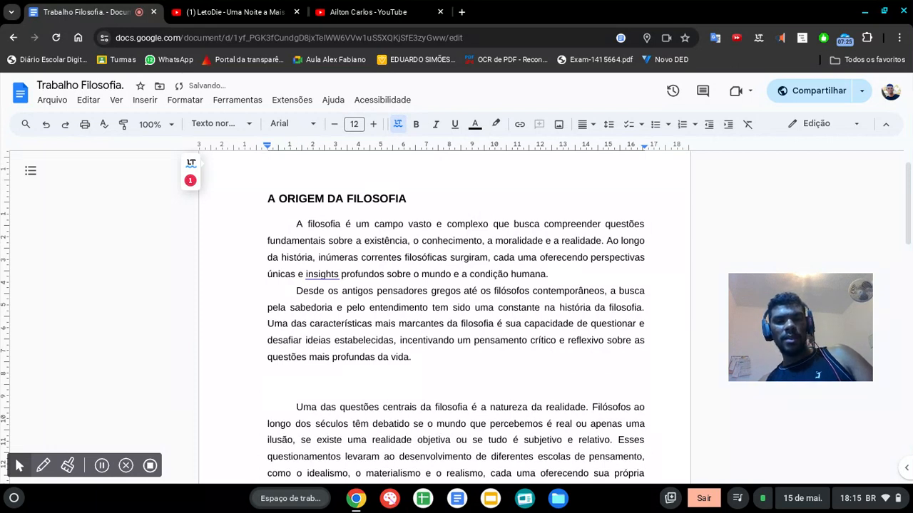
type("Fi")
key("BackSpace")
key("BackSpace")
key("BackSpace")
type("1")
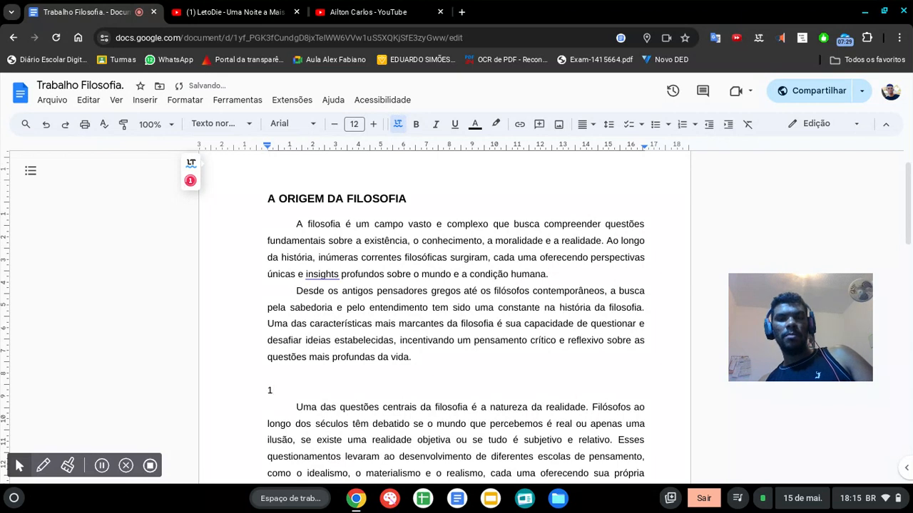
type(".1 Nascimento da fi")
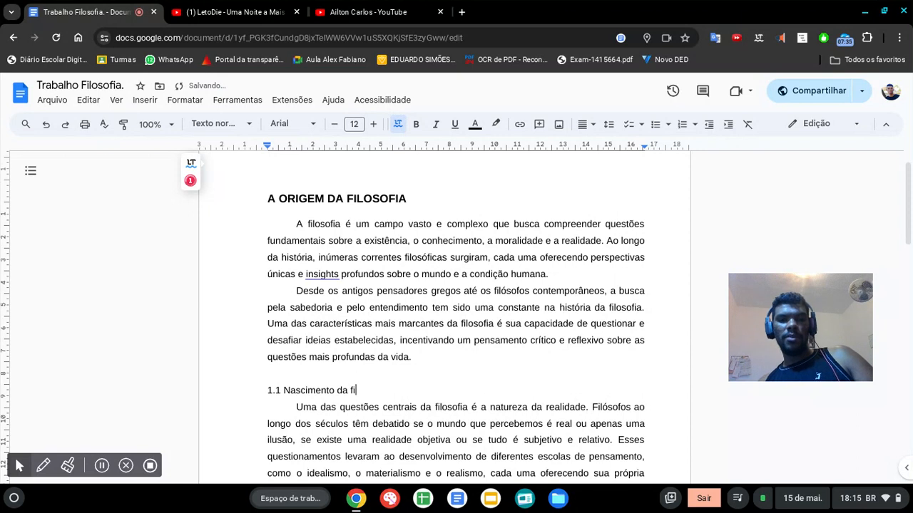
type("losofia")
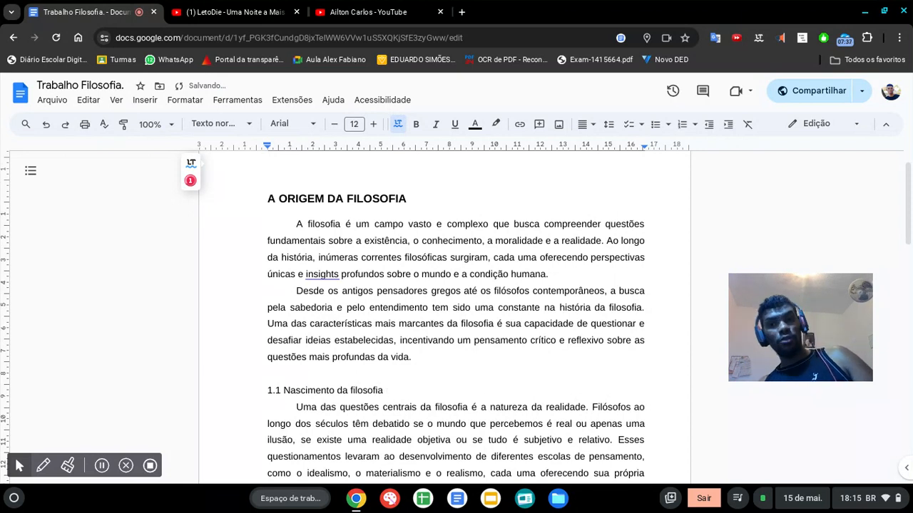
key("Return")
Step: Format the subheading "1.1 Nascimento da filosofia" in bold at font size 14
left_click(381, 390)
triple_click(379, 390)
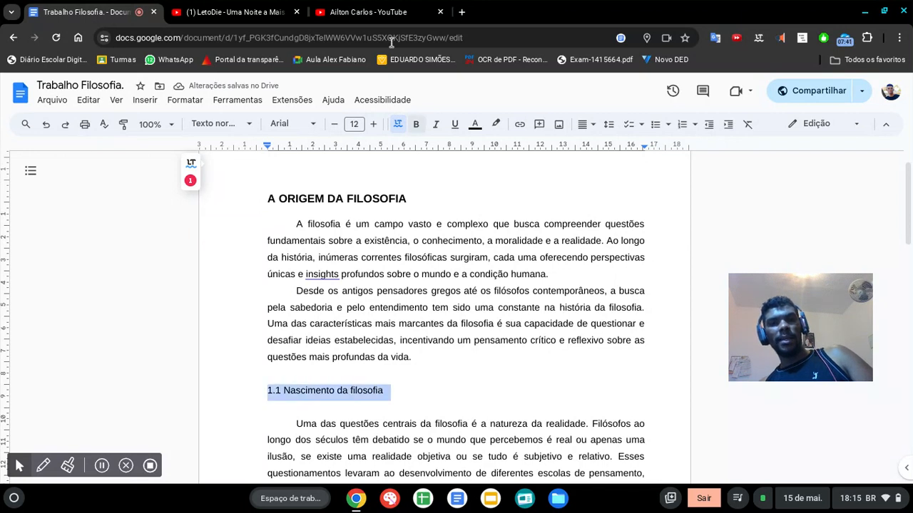
left_click(414, 123)
left_click(373, 124)
left_click(373, 124)
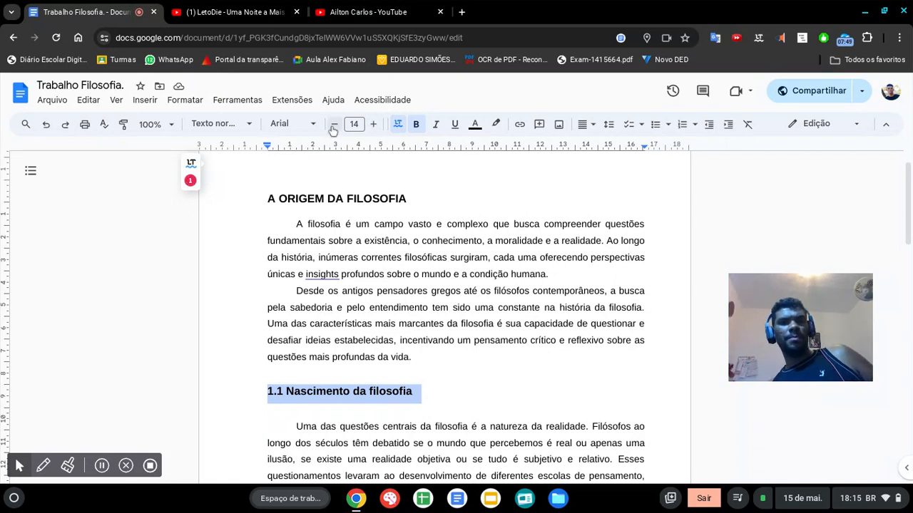
Step: Apply the customized "Título 1" style to the subheading "1.1 Nascimento da filosofia"
left_click(217, 123)
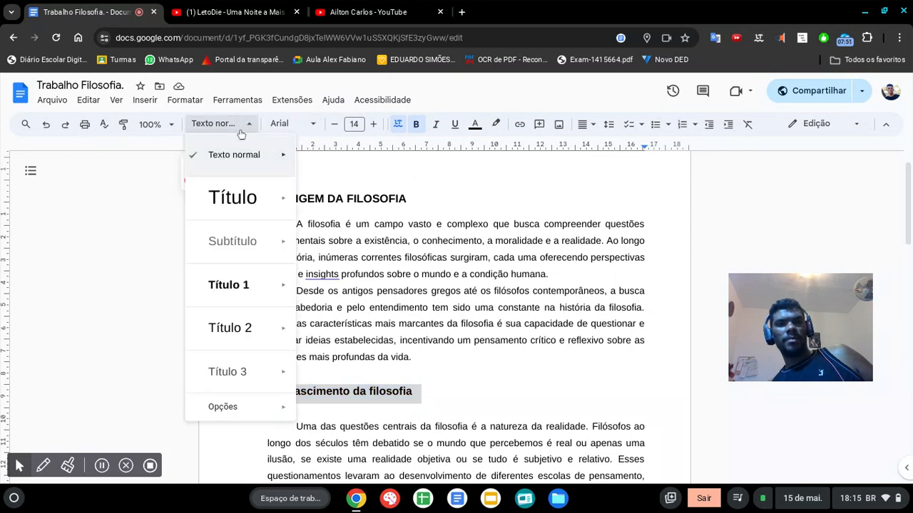
mouse_move(266, 291)
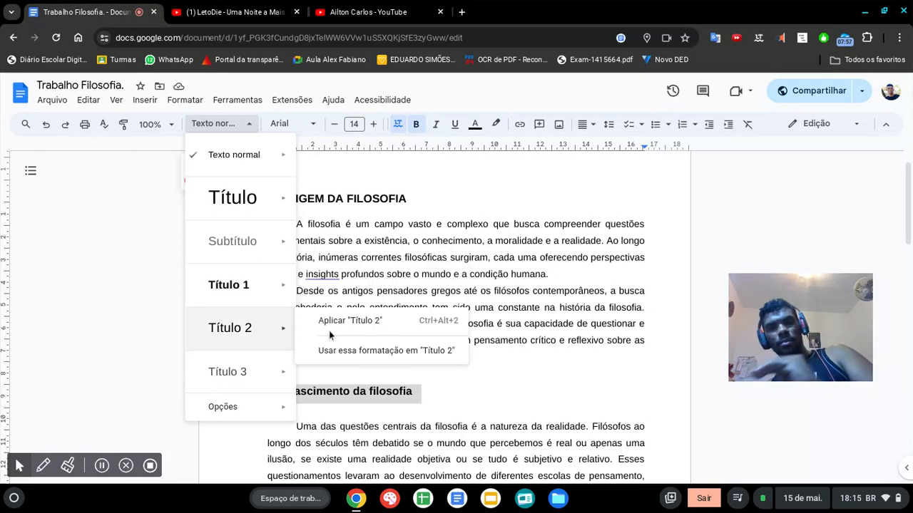
mouse_move(288, 333)
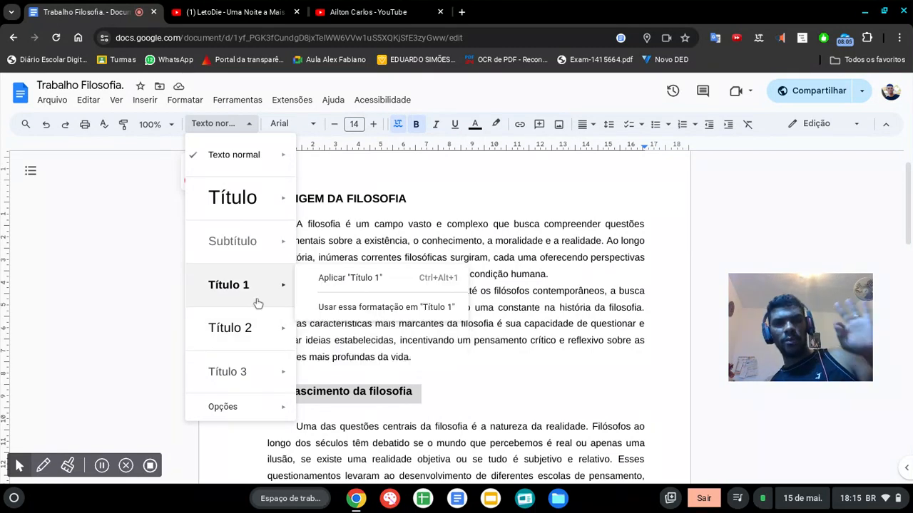
left_click(345, 278)
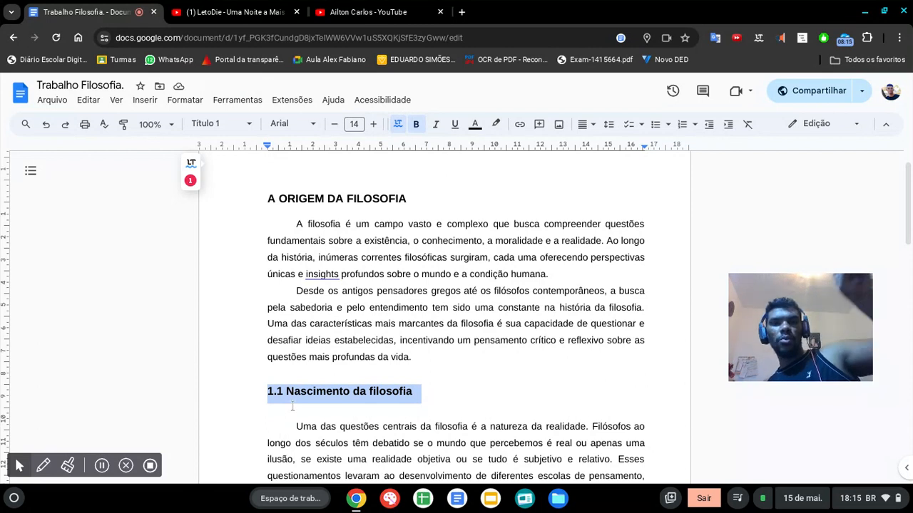
Step: Insert the heading "Continuação do titulo" before the paragraph "Outro tema central", with an empty line above and below it
scroll(317, 410, "down", 1)
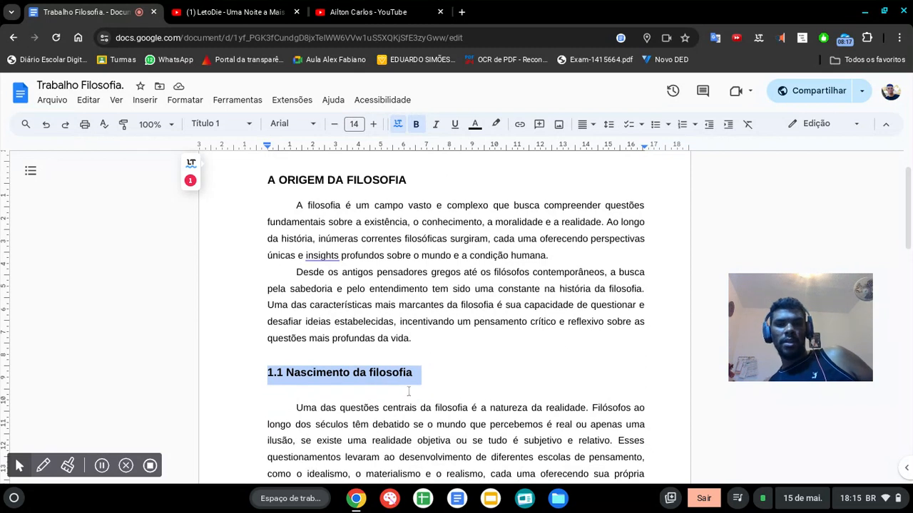
scroll(405, 385, "down", 3)
left_click(451, 354)
key("Return")
key("Return")
key("BackSpace")
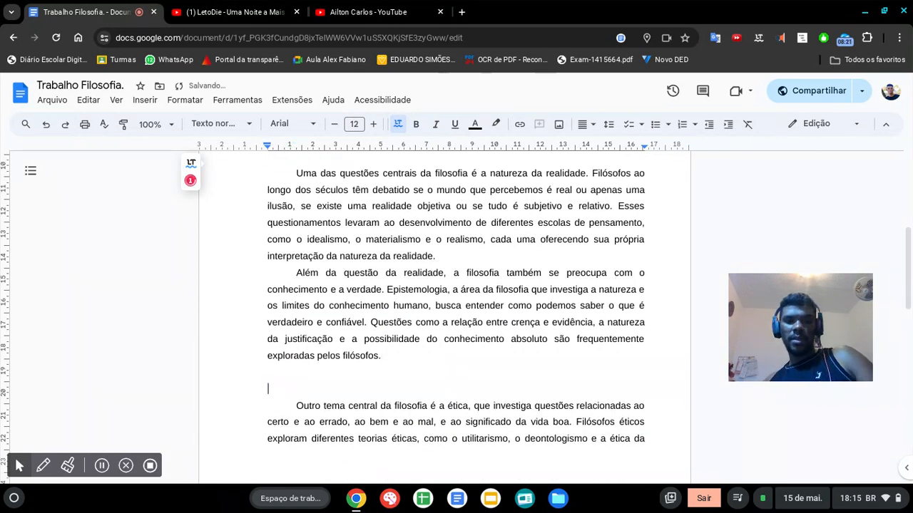
type("COntini")
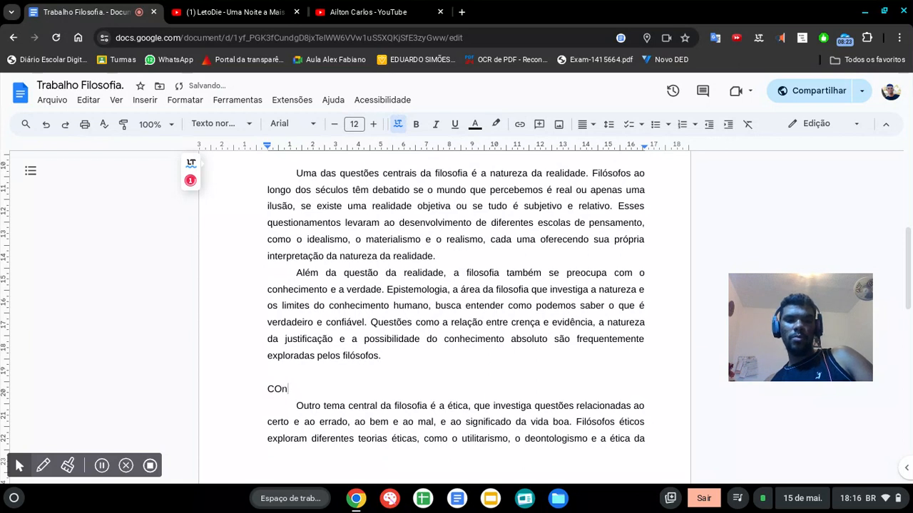
key("BackSpace")
key("BackSpace")
key("BackSpace")
key("BackSpace")
key("BackSpace")
key("BackSpace")
type("ontini")
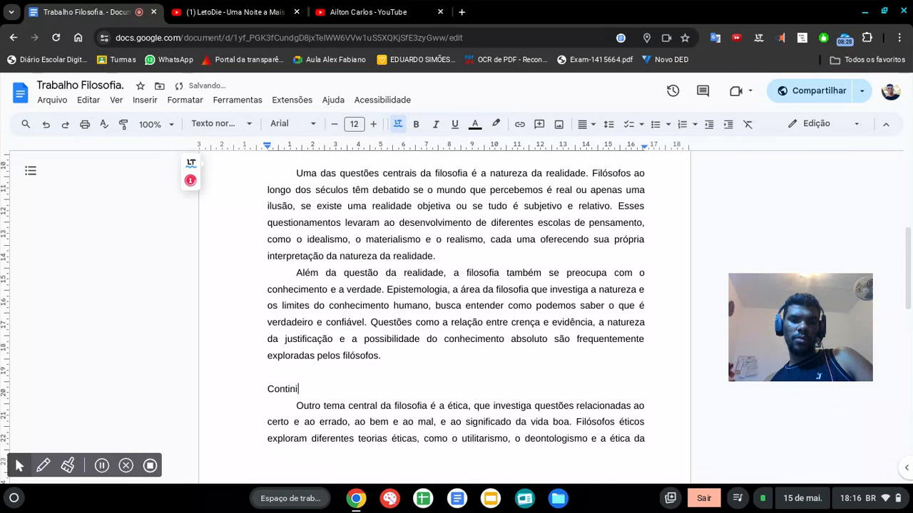
key("BackSpace")
type("uação do titulo")
key("Return")
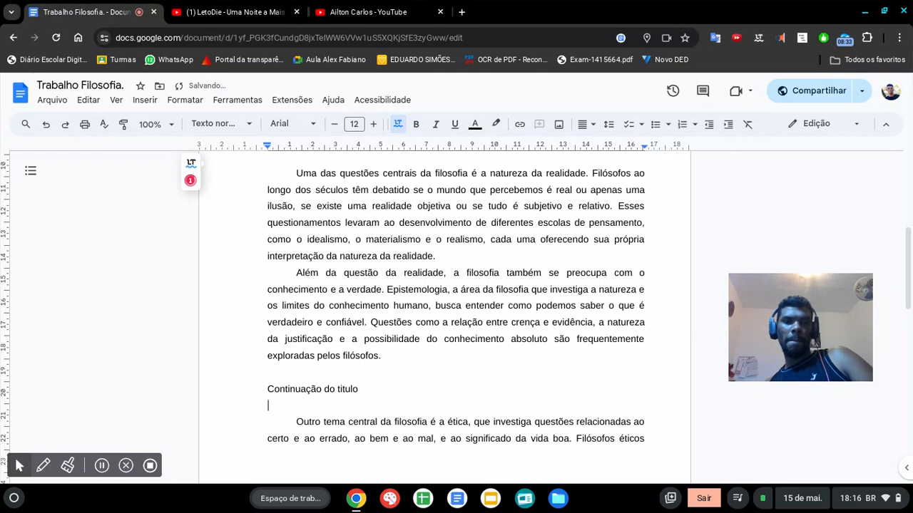
Step: Apply the "Título 1" style to the heading "Continuação do titulo"
left_click(344, 390)
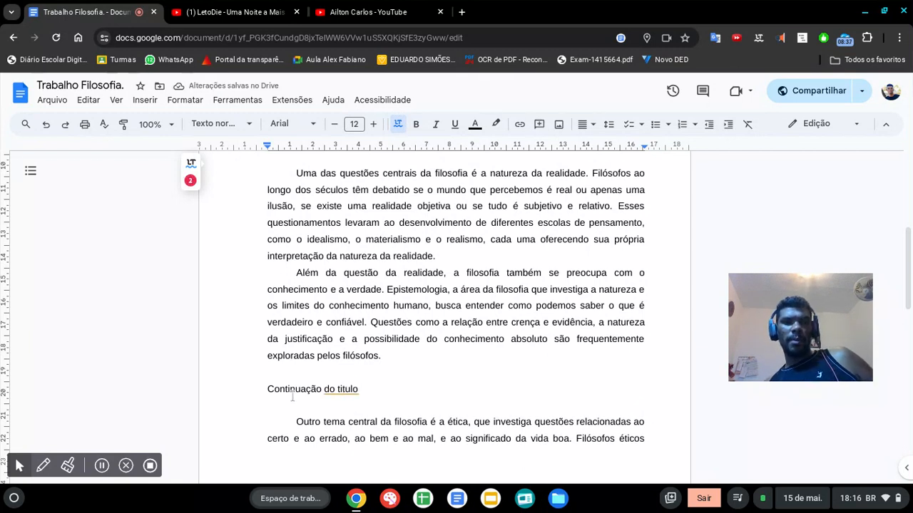
triple_click(291, 391)
left_click(251, 124)
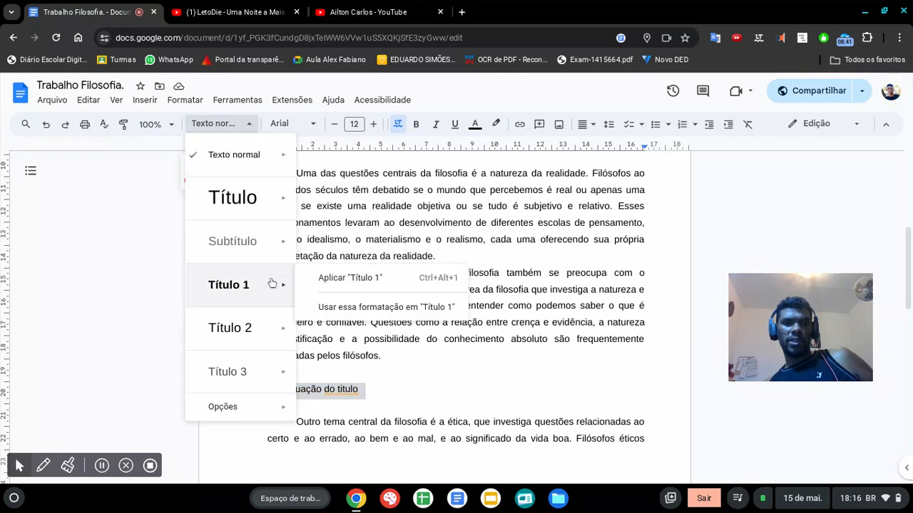
left_click(340, 282)
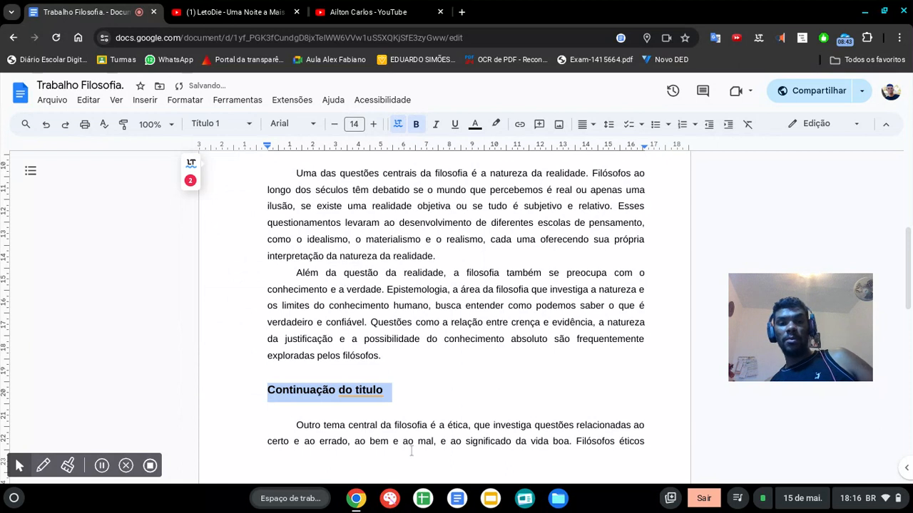
Step: Review the capitalization of the headings "A ORIGEM DA FILOSOFIA", "1.1 Nascimento da filosofia" and "Continuação do titulo"
scroll(462, 426, "up", 3)
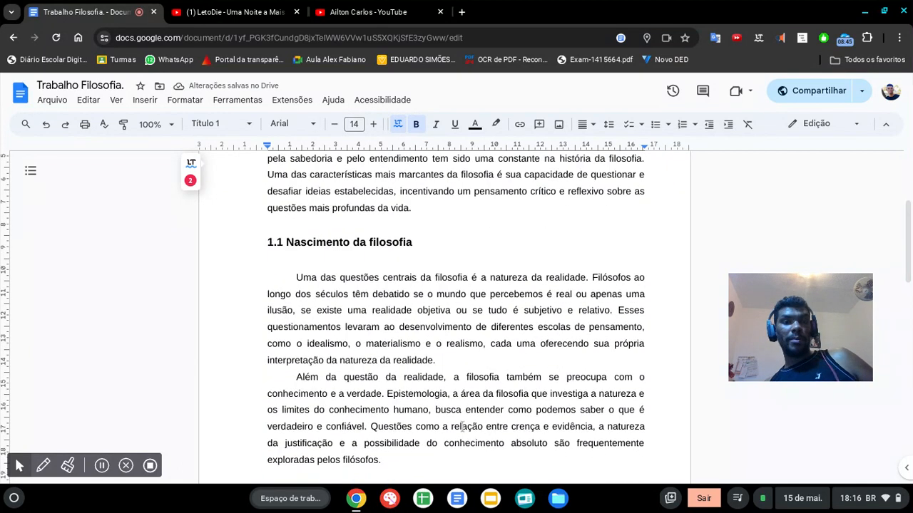
left_click(307, 242)
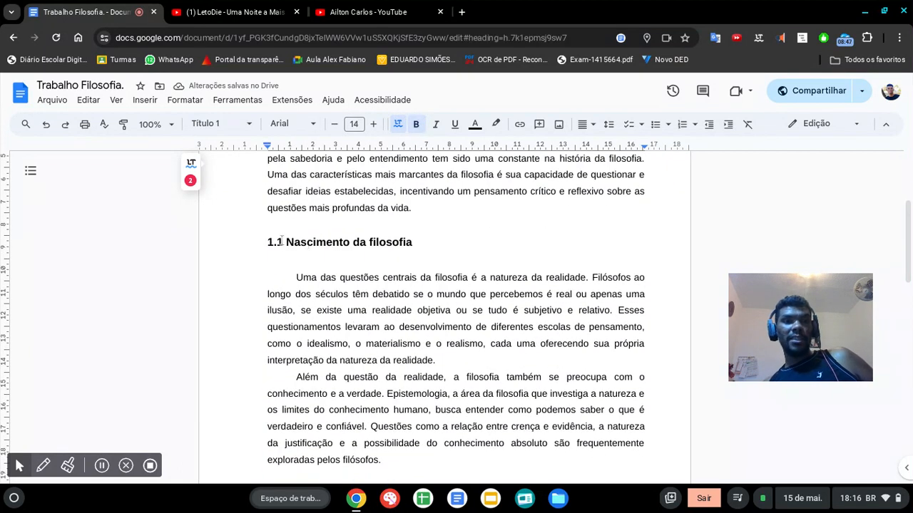
scroll(286, 254, "up", 5)
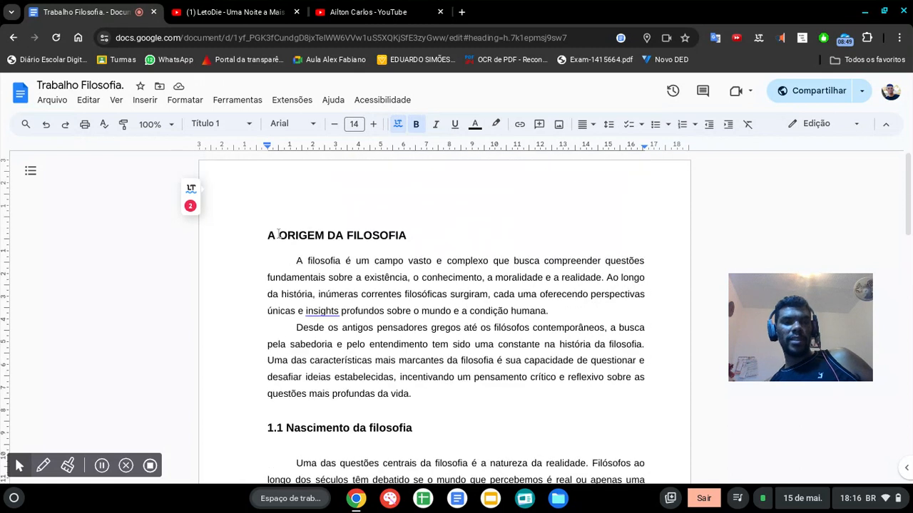
scroll(333, 258, "down", 1)
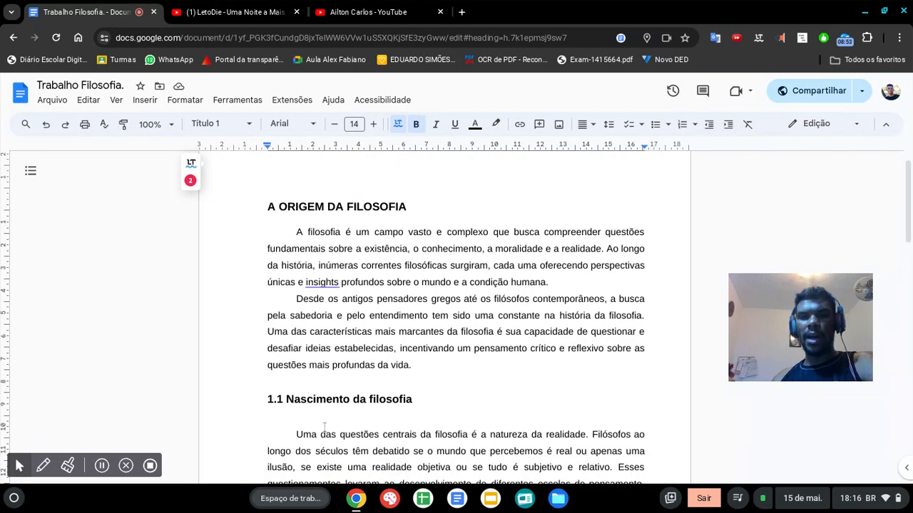
triple_click(322, 401)
triple_click(321, 402)
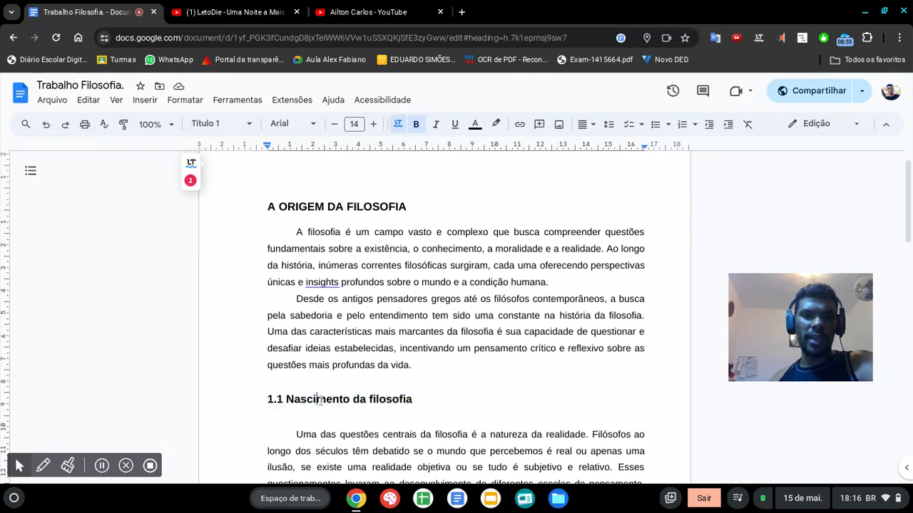
scroll(321, 401, "down", 4)
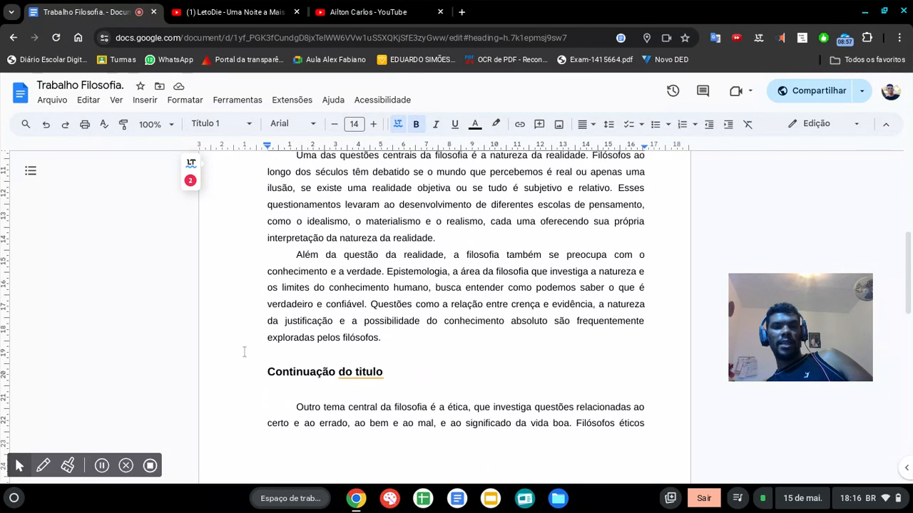
Step: Convert the headings "Continuação do titulo" and "1.1 Nascimento da filosofia" to uppercase letters
left_click_drag(251, 374, 401, 379)
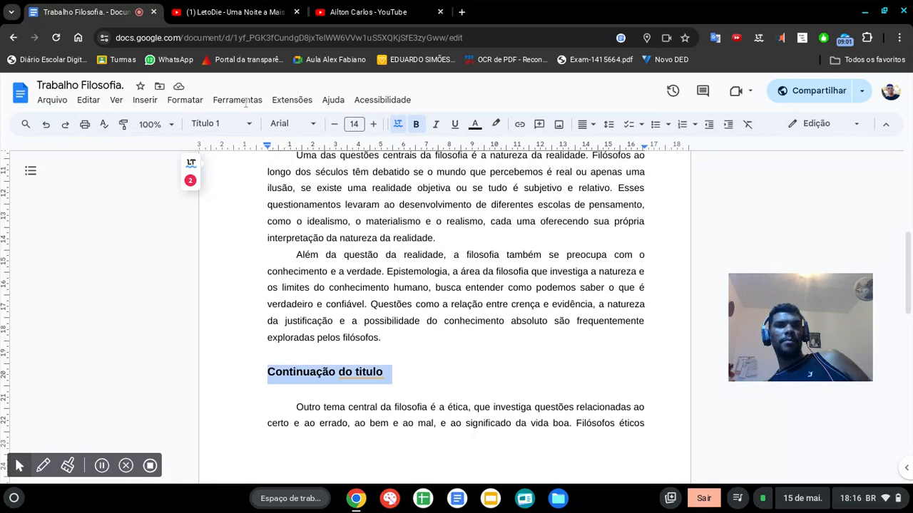
left_click(89, 100)
mouse_move(139, 105)
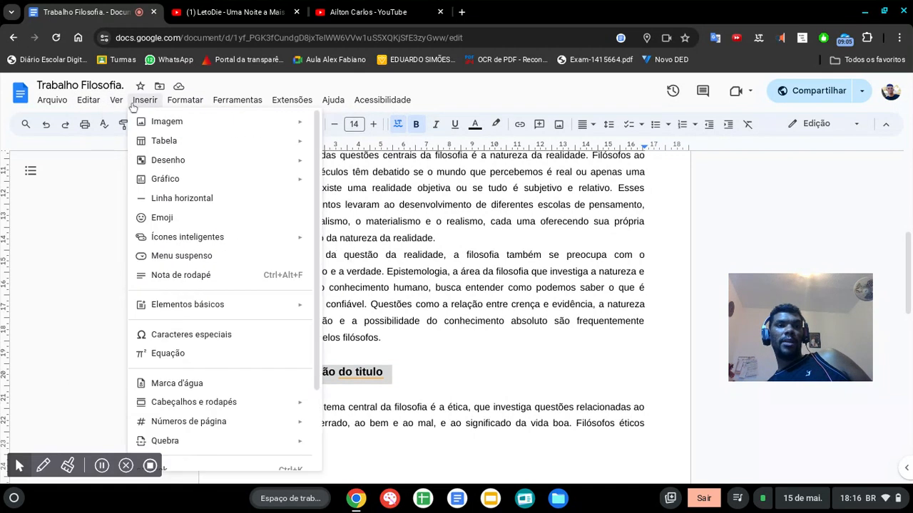
mouse_move(184, 101)
mouse_move(200, 123)
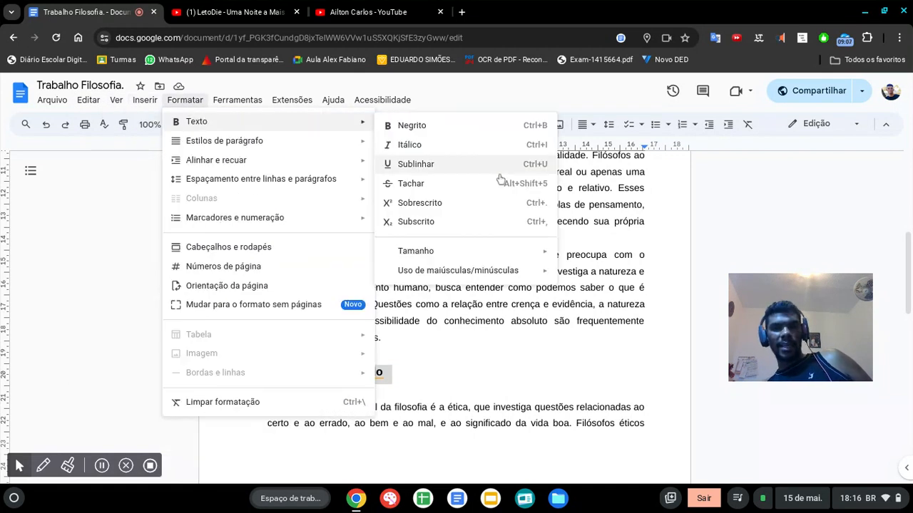
mouse_move(540, 275)
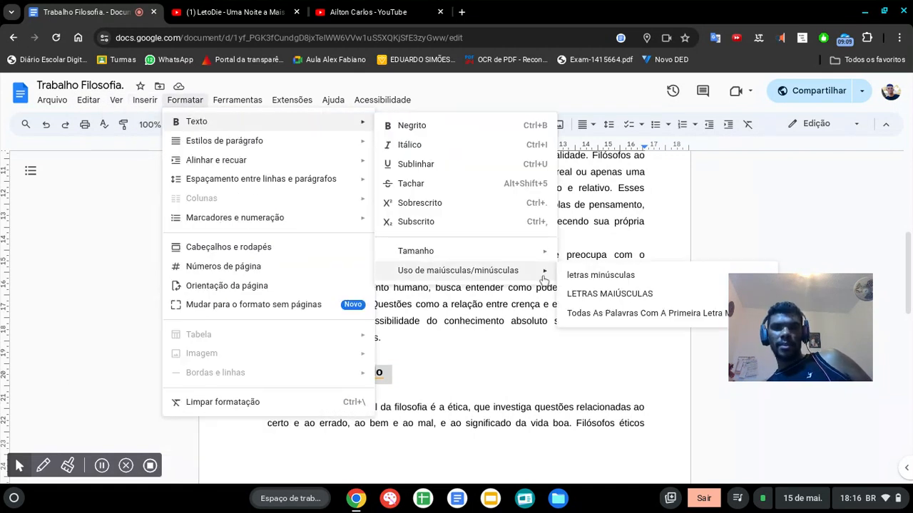
left_click(589, 294)
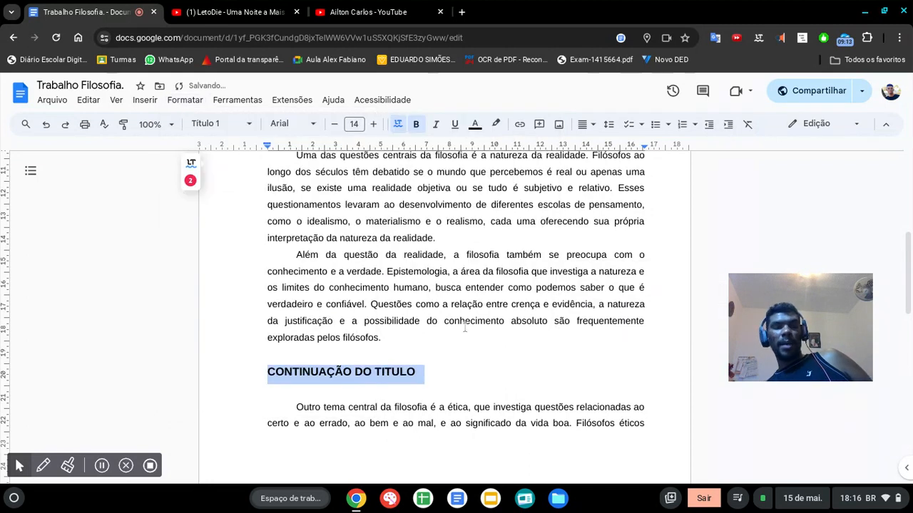
key("ctrl+z")
key("ctrl+z")
left_click(453, 324)
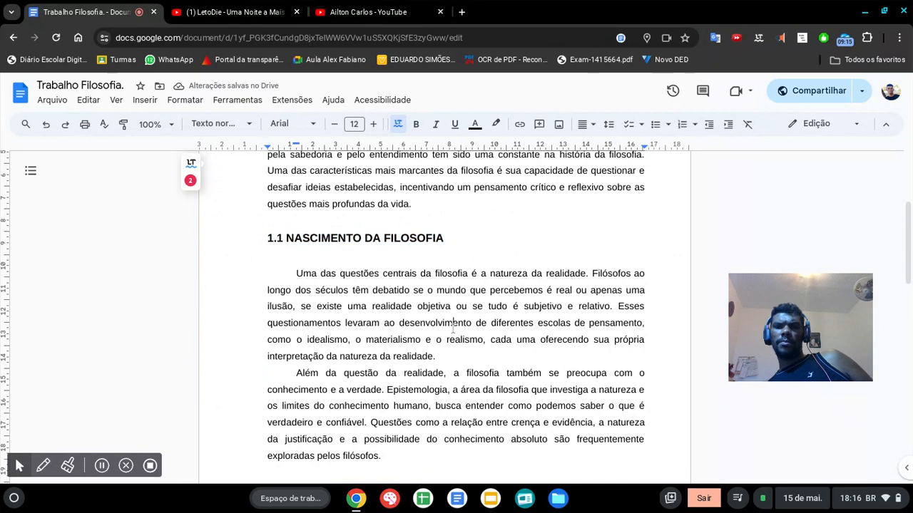
Step: Append a parenthesized citation with the author's surname, 2018 and p15 to the paragraph starting "Desde os antigos pensadores"
scroll(452, 330, "up", 3)
scroll(452, 330, "up", 3)
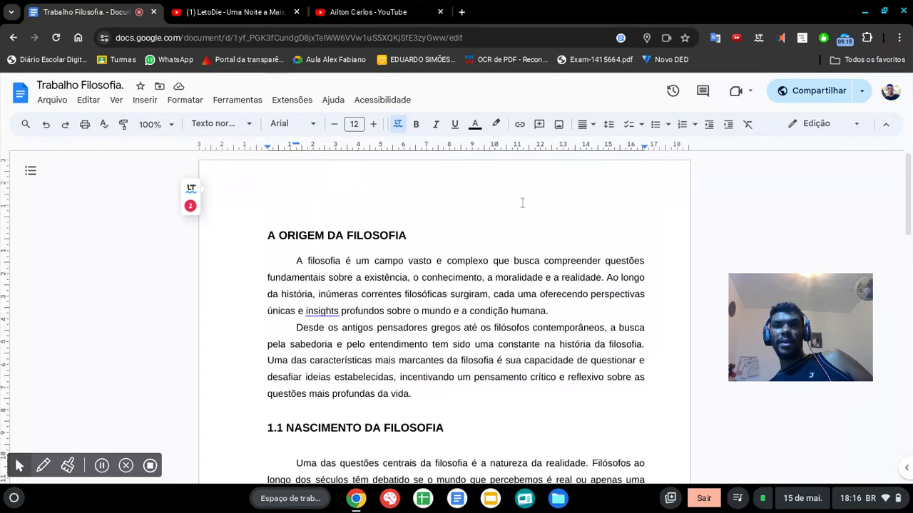
scroll(510, 385, "down", 1)
scroll(510, 385, "down", 15)
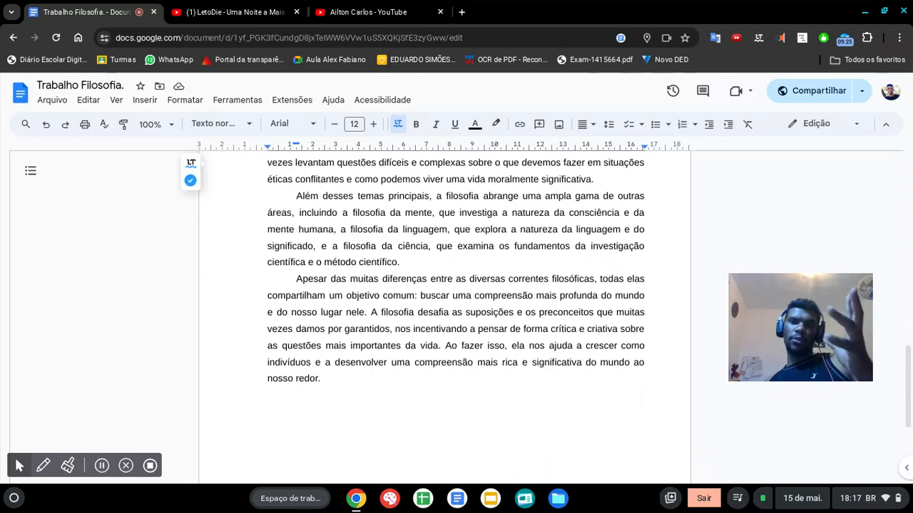
scroll(499, 399, "up", 10)
scroll(500, 399, "up", 5)
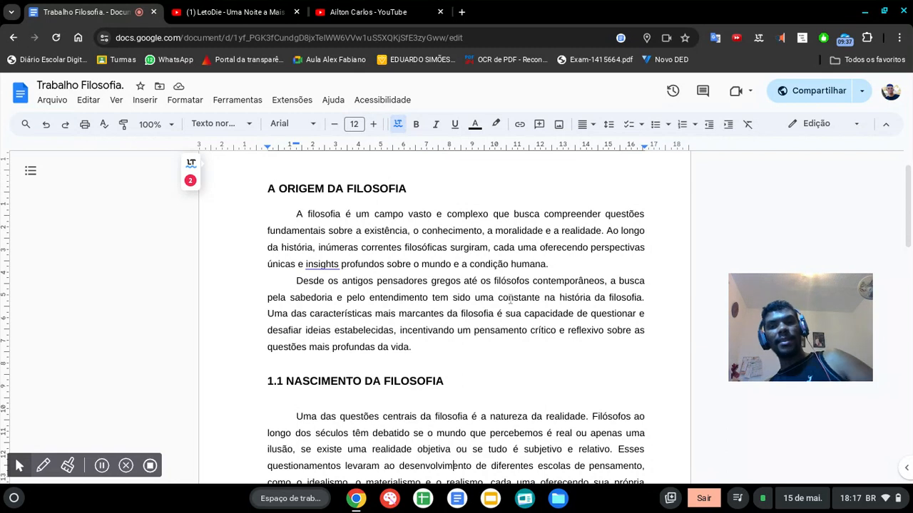
left_click(504, 352)
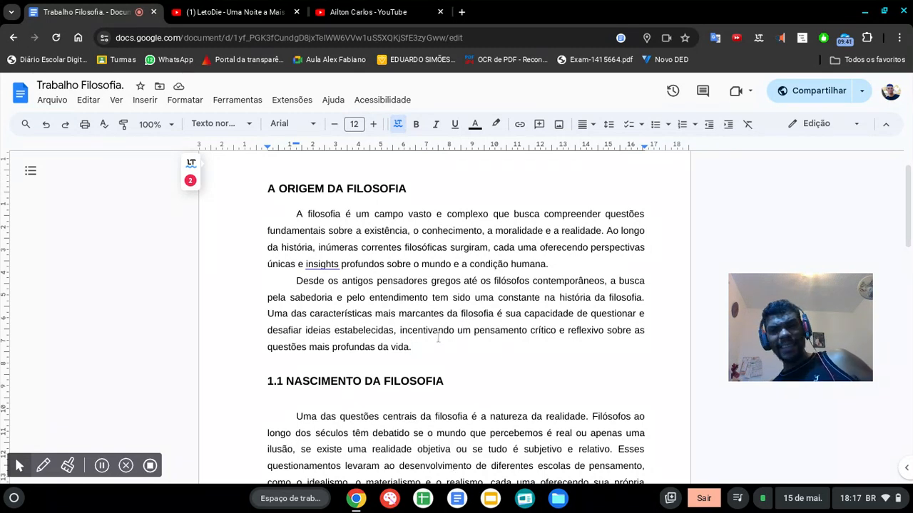
type("(")
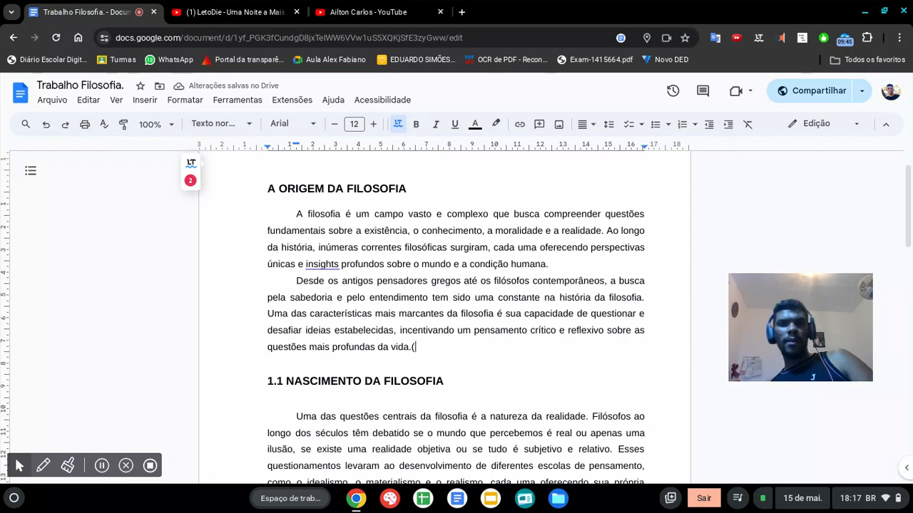
type("Mota")
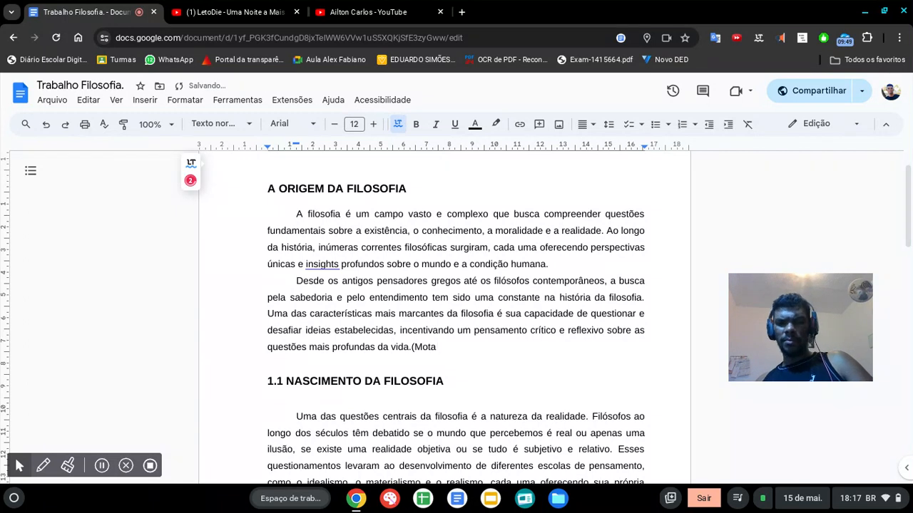
type(",10")
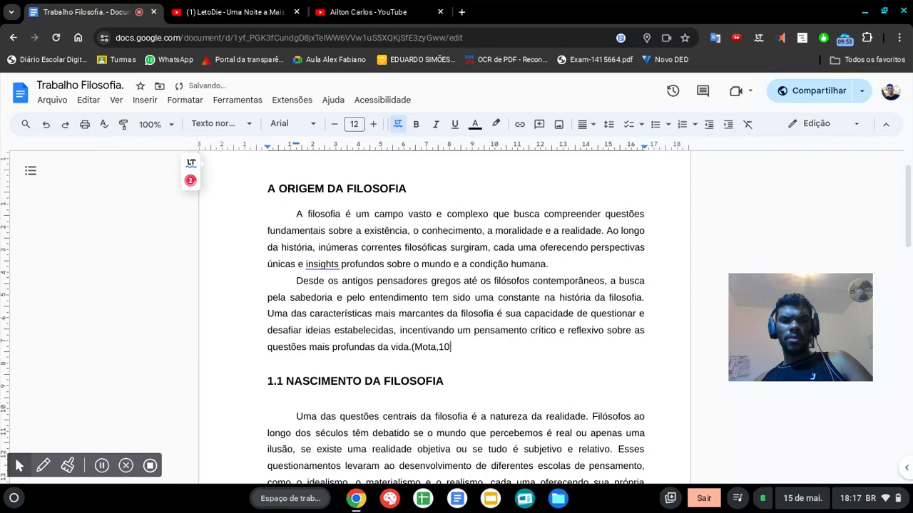
key("BackSpace")
key("BackSpace")
type("2018,p15")
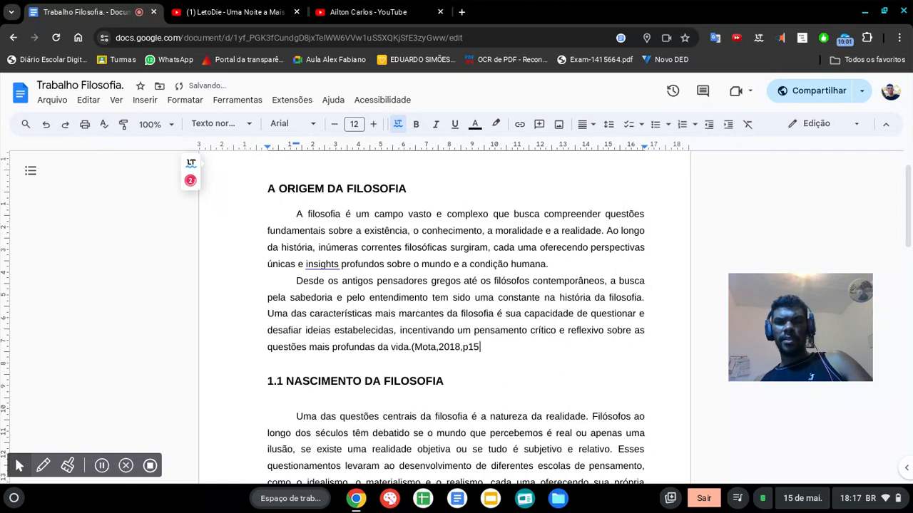
left_click_drag(425, 349, 478, 351)
left_click(453, 348)
left_click(297, 280)
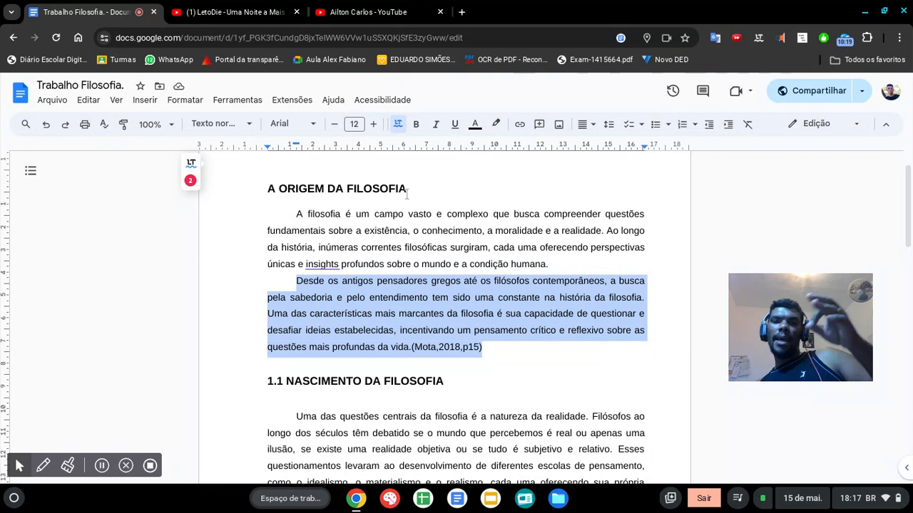
left_click(250, 124)
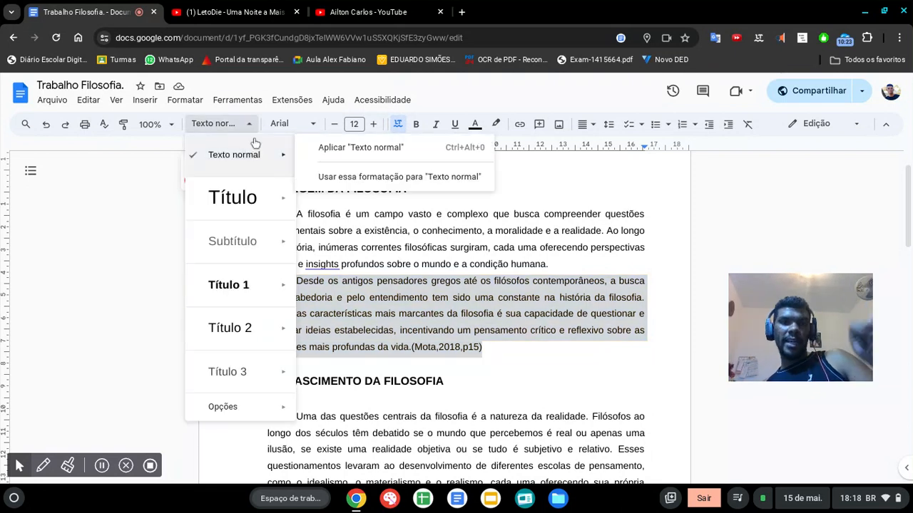
mouse_move(219, 405)
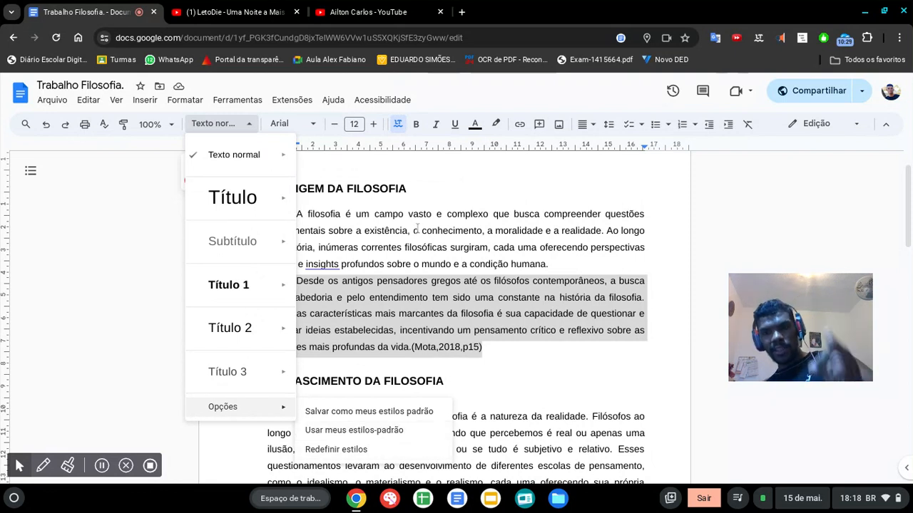
left_click(438, 221)
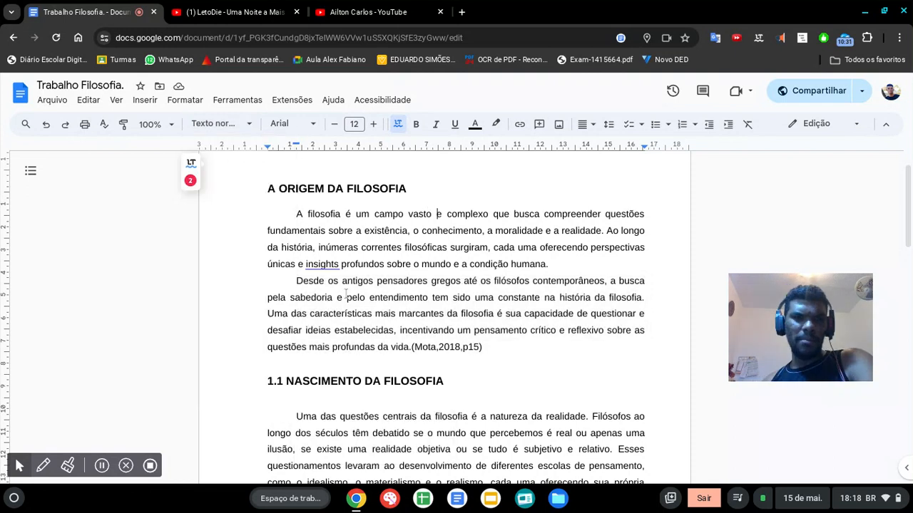
Step: Try to remove the first-line indent from the cited paragraph starting "Desde os antigos pensadores"
left_click_drag(295, 281, 489, 345)
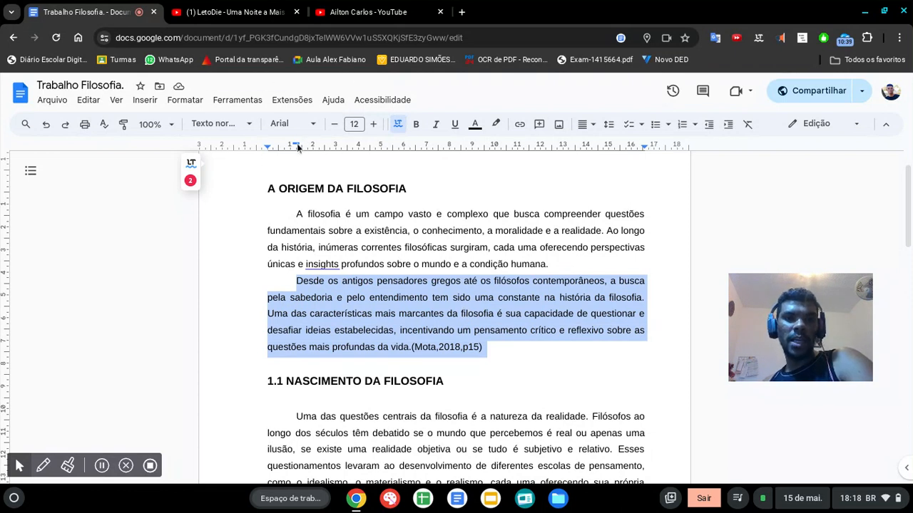
left_click_drag(297, 145, 267, 144)
key("ctrl+z")
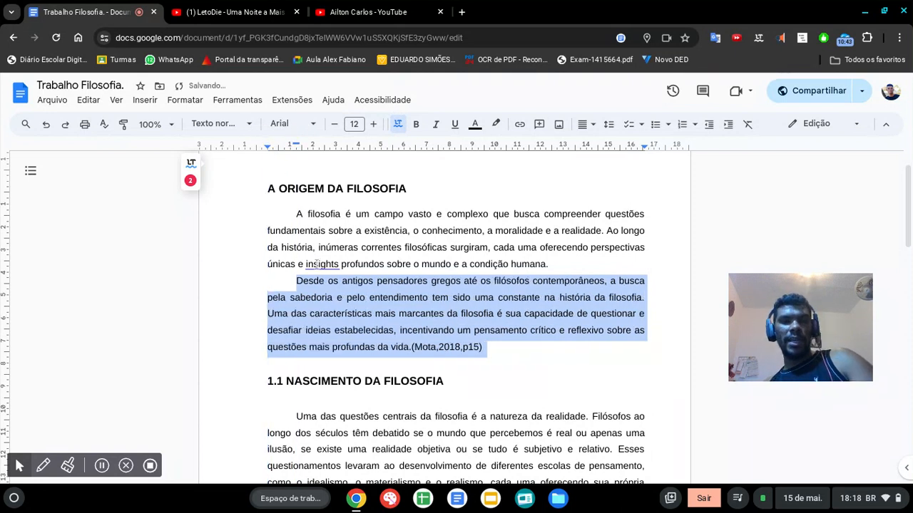
left_click(319, 264)
left_click(296, 279)
key("BackSpace")
key("Tab")
Step: Remove the first-line indent of the cited paragraph "Desde os antigos pensadores" and indent the whole block 4 cm from the left margin
left_click_drag(296, 281, 493, 353)
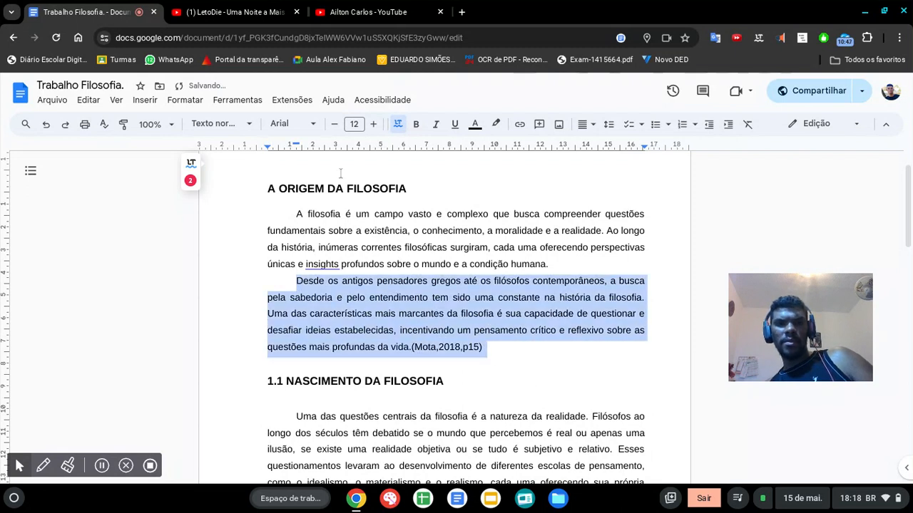
left_click_drag(296, 145, 268, 148)
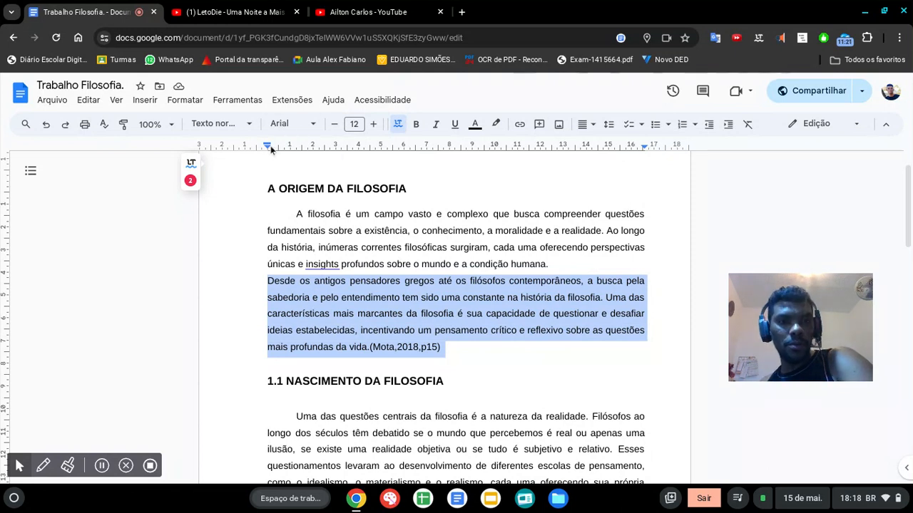
left_click_drag(267, 148, 360, 148)
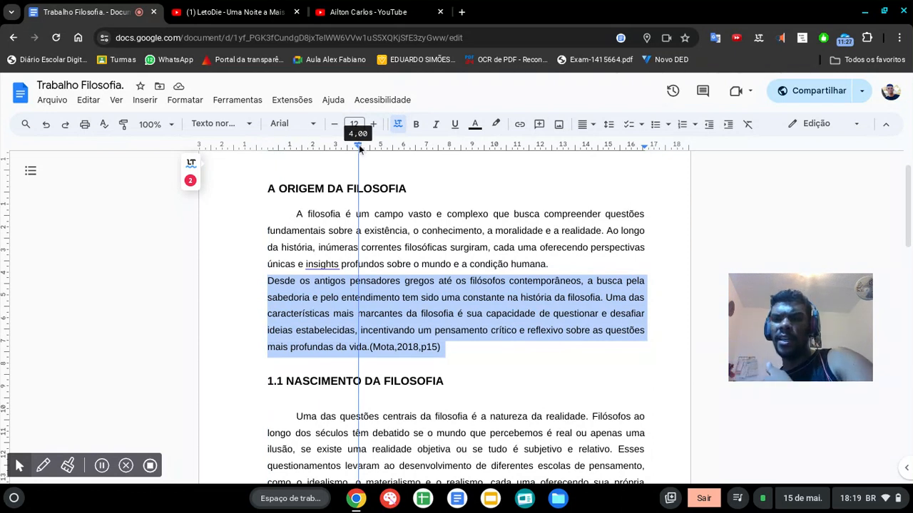
left_click_drag(359, 148, 358, 148)
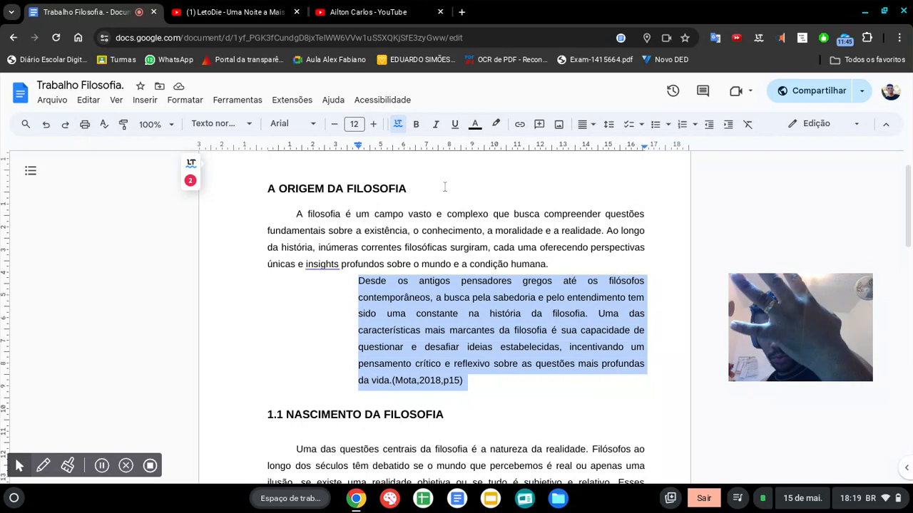
Step: Set the indented quotation to font size 10 with single line spacing (Simples)
left_click(337, 124)
left_click(336, 125)
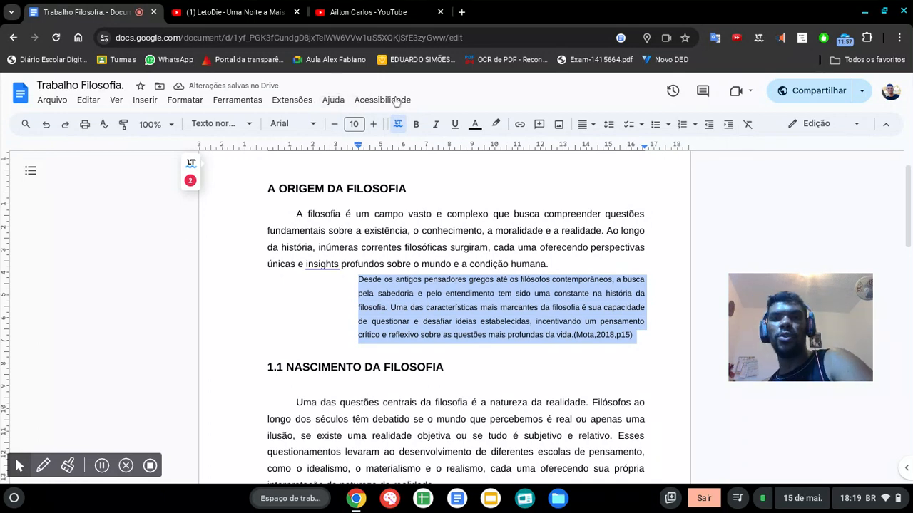
left_click(610, 124)
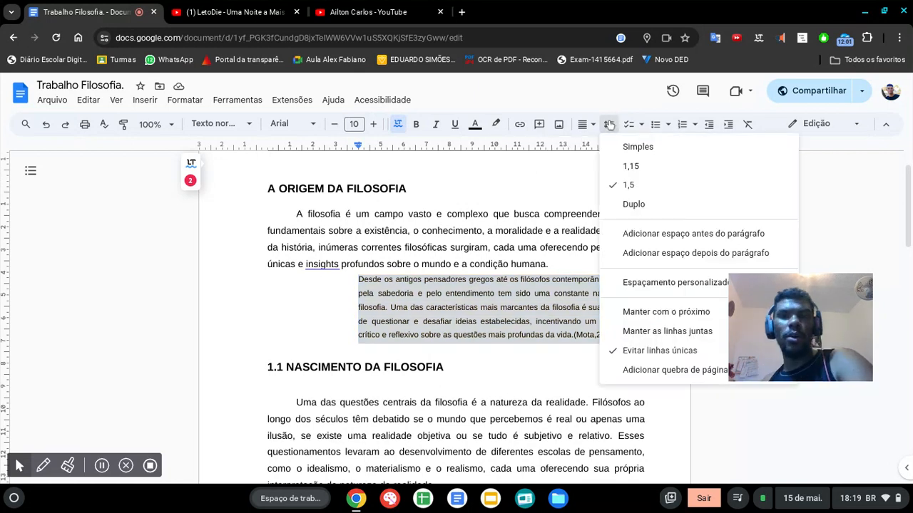
left_click(645, 147)
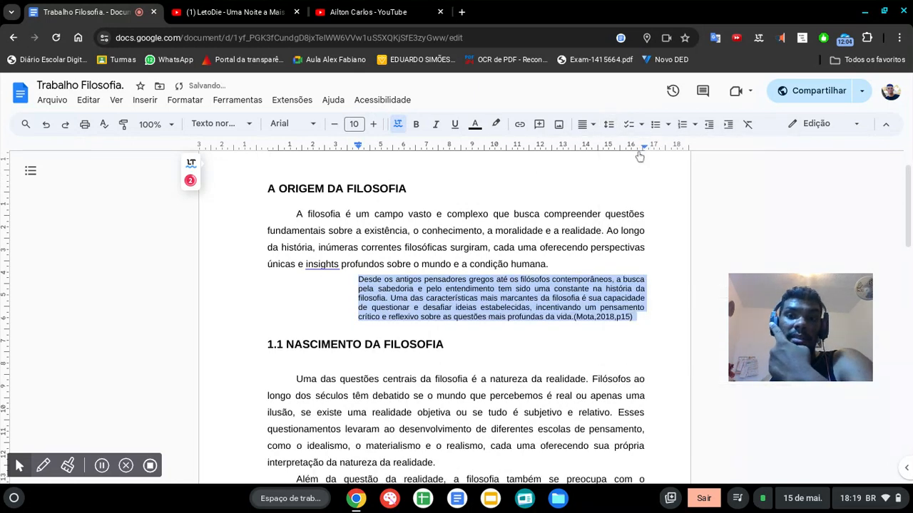
left_click(592, 320)
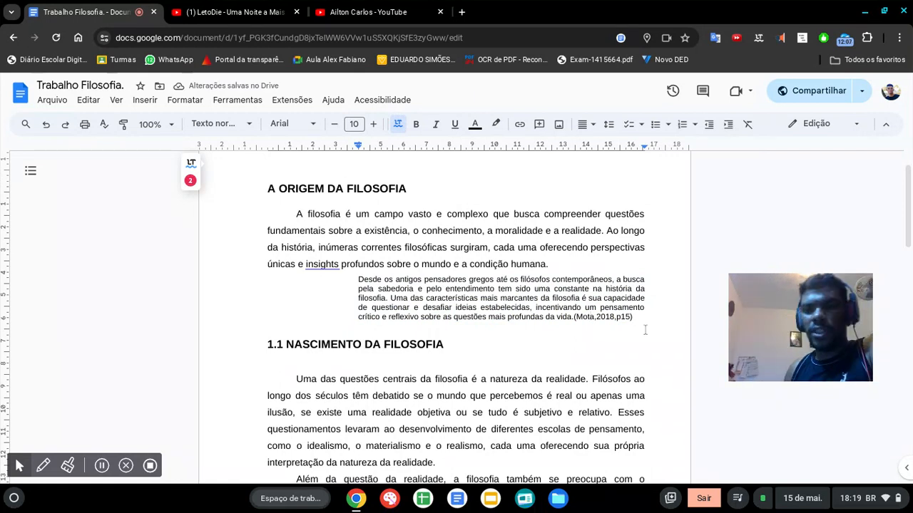